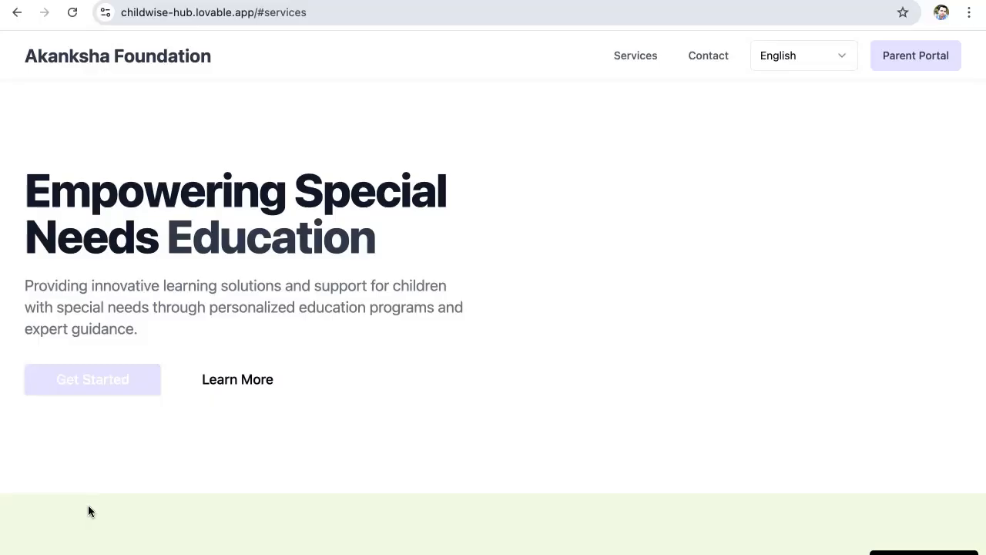
- Examine the Services and Contact sections of the Akanksha Foundation website, down to the footer and back to the start of the page
click(386, 296)
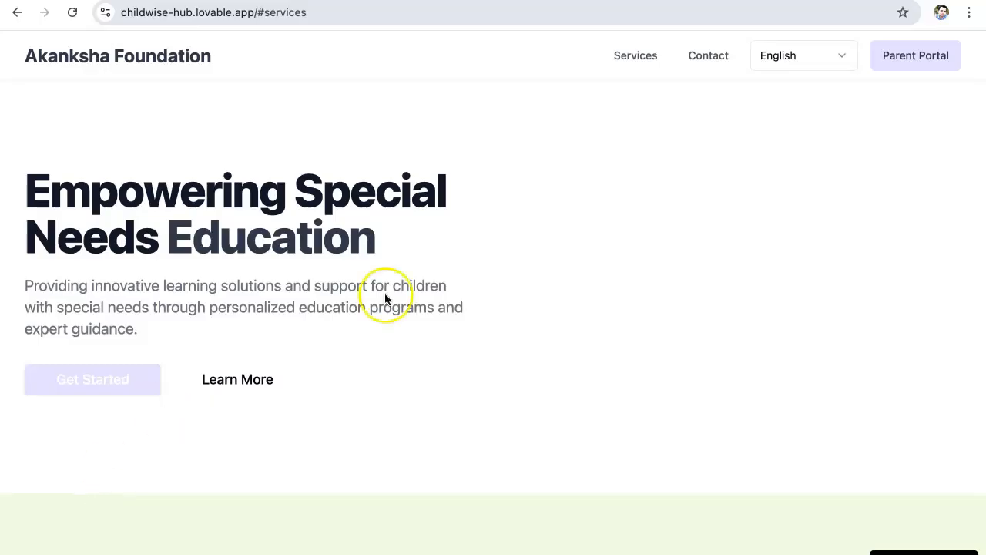
click(630, 59)
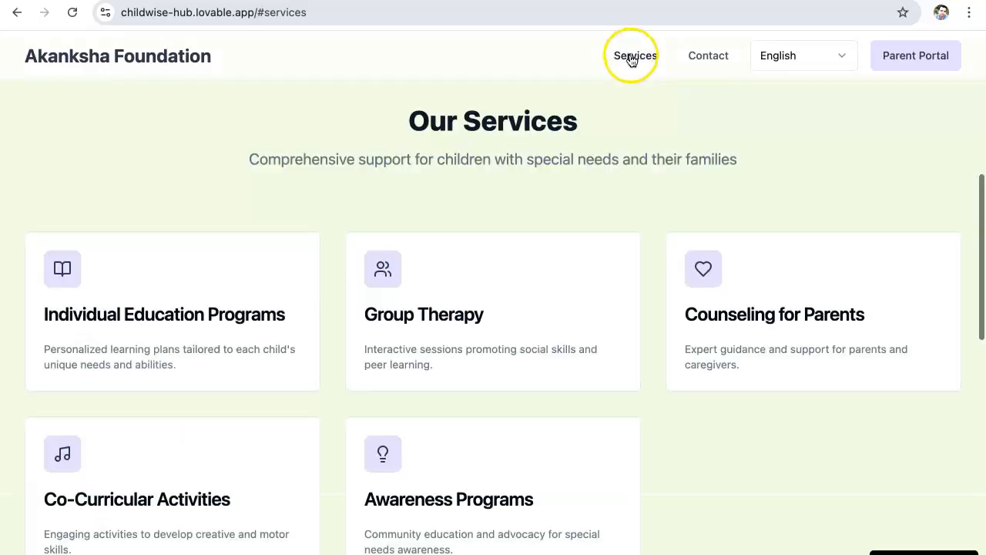
click(711, 56)
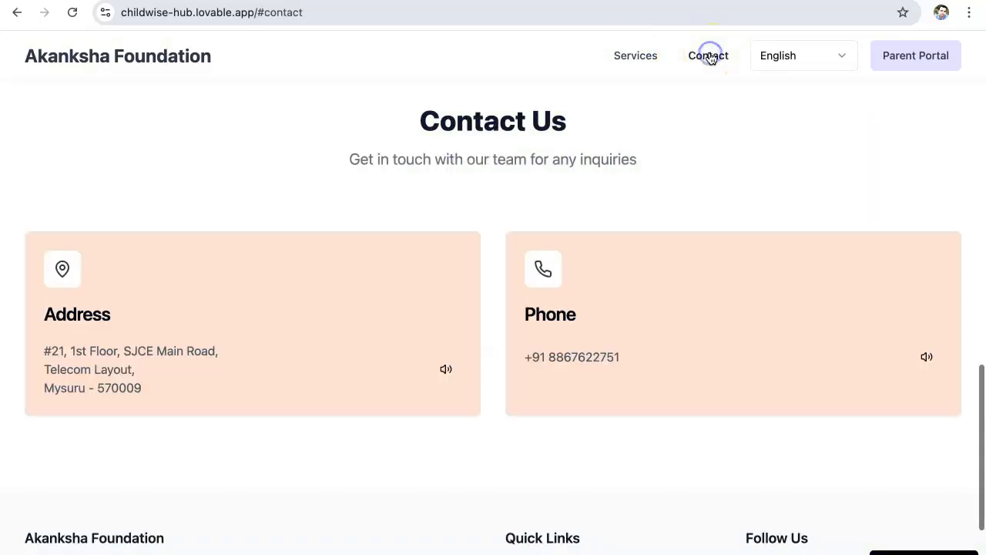
click(652, 61)
scroll(524, 266, down, 3)
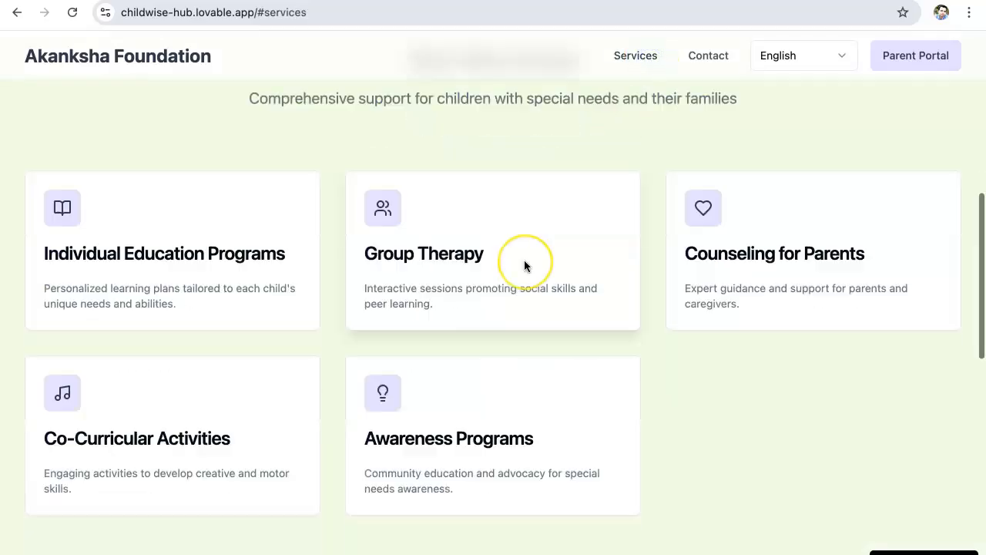
scroll(524, 266, down, 2)
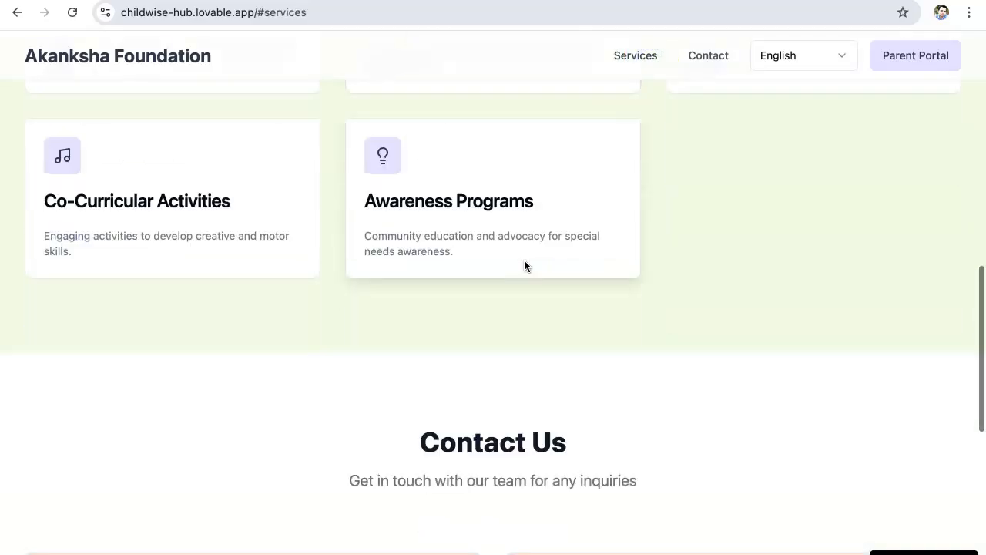
scroll(524, 262, down, 3)
scroll(525, 261, down, 1)
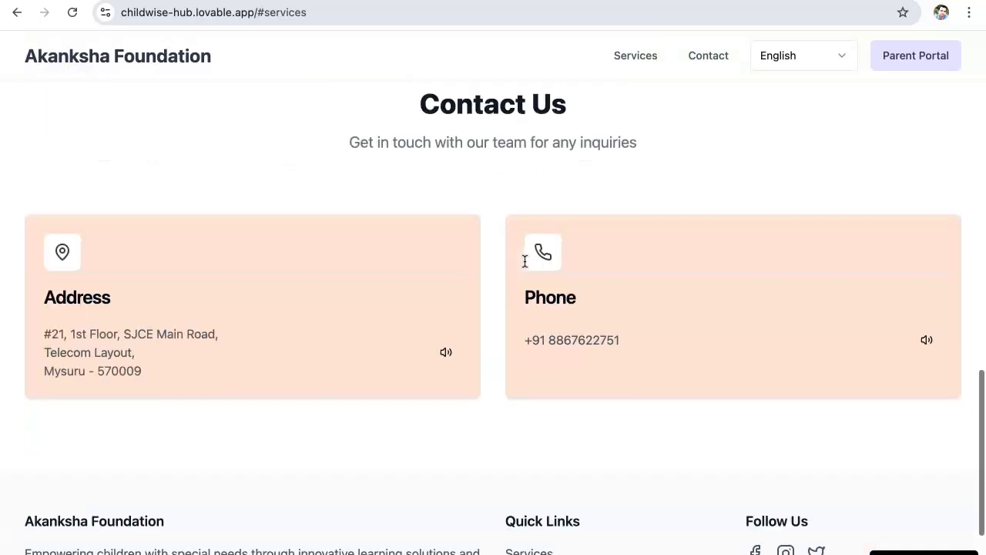
scroll(525, 262, down, 1)
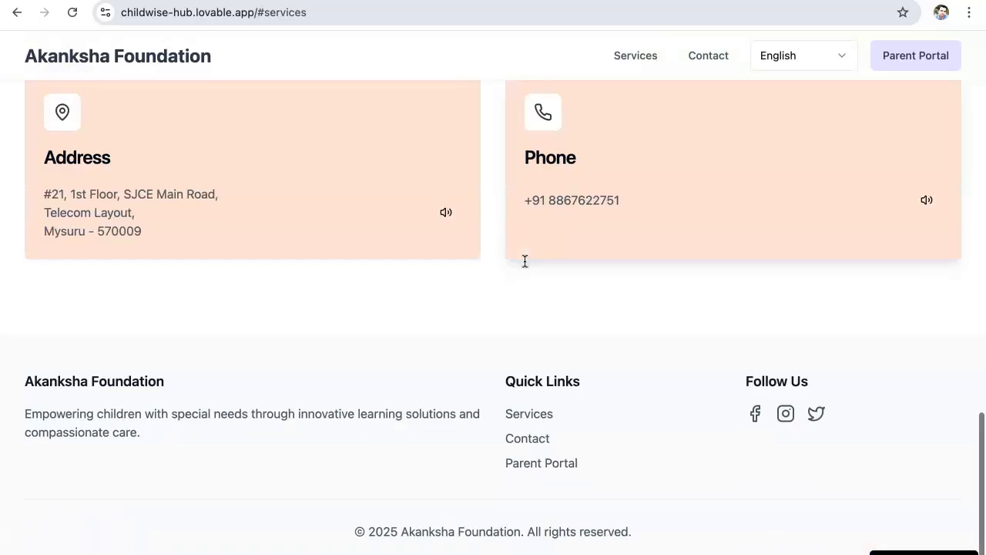
scroll(525, 261, up, 2)
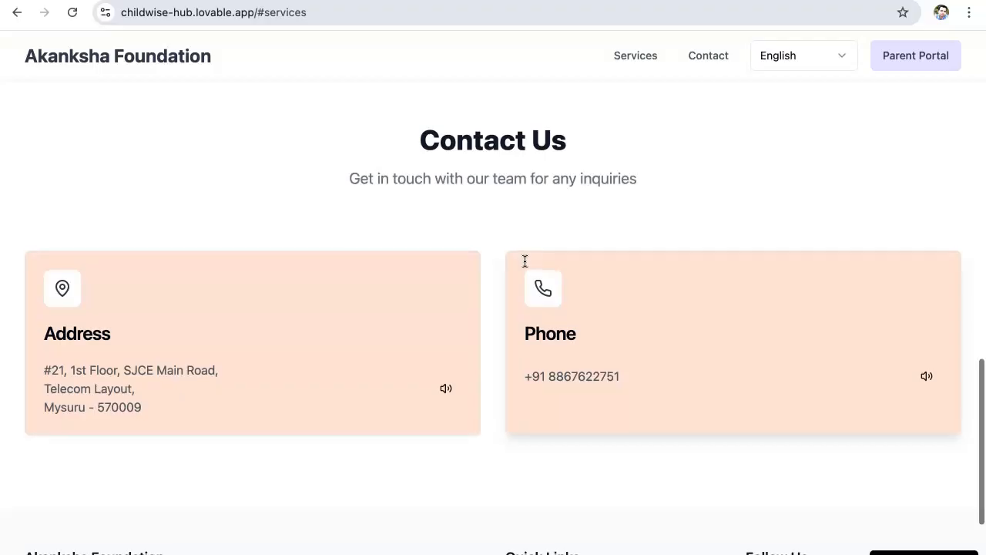
scroll(525, 262, up, 5)
scroll(525, 261, up, 6)
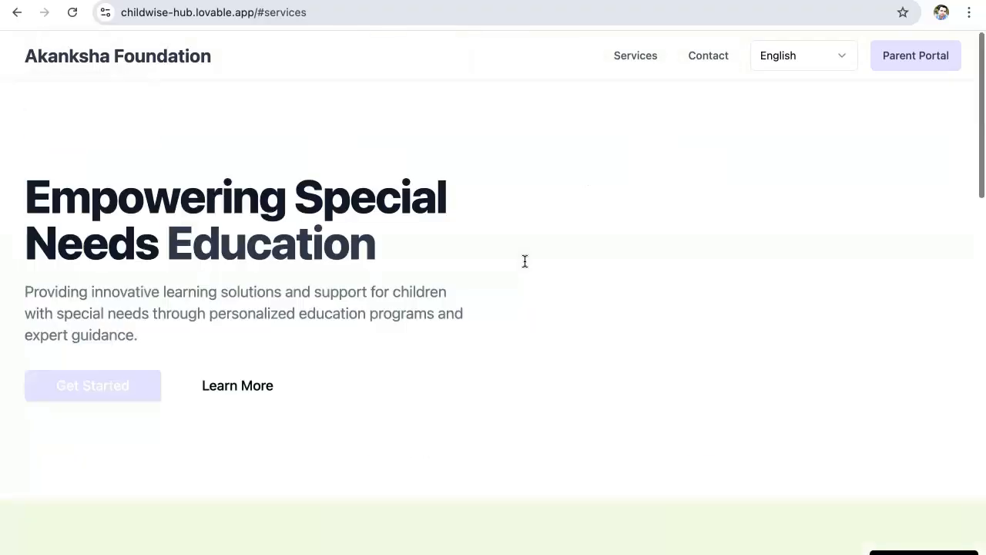
- Revisit the Contact Us section and footer, and look over the service cards on the way back to the page heading
click(705, 57)
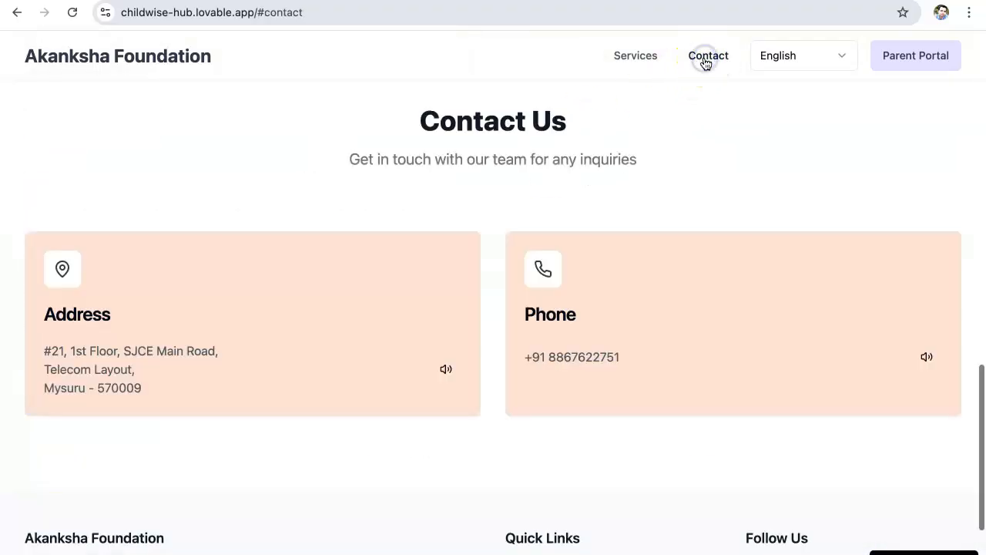
scroll(646, 283, down, 2)
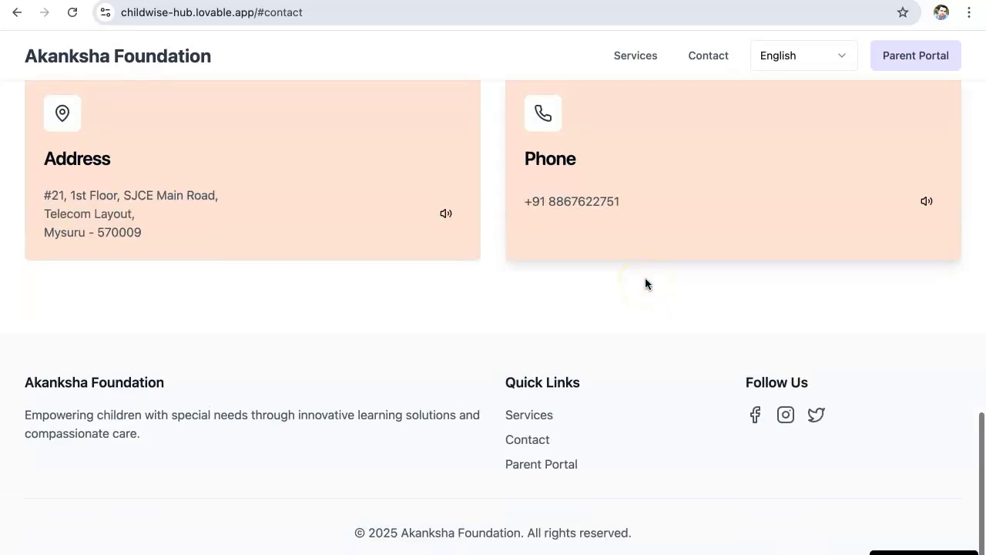
scroll(646, 284, up, 6)
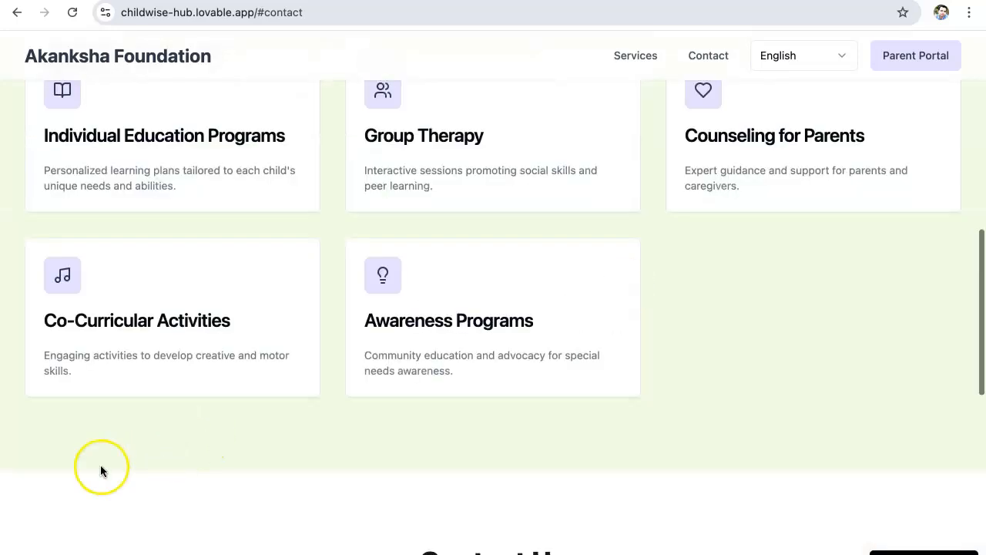
scroll(258, 316, up, 1)
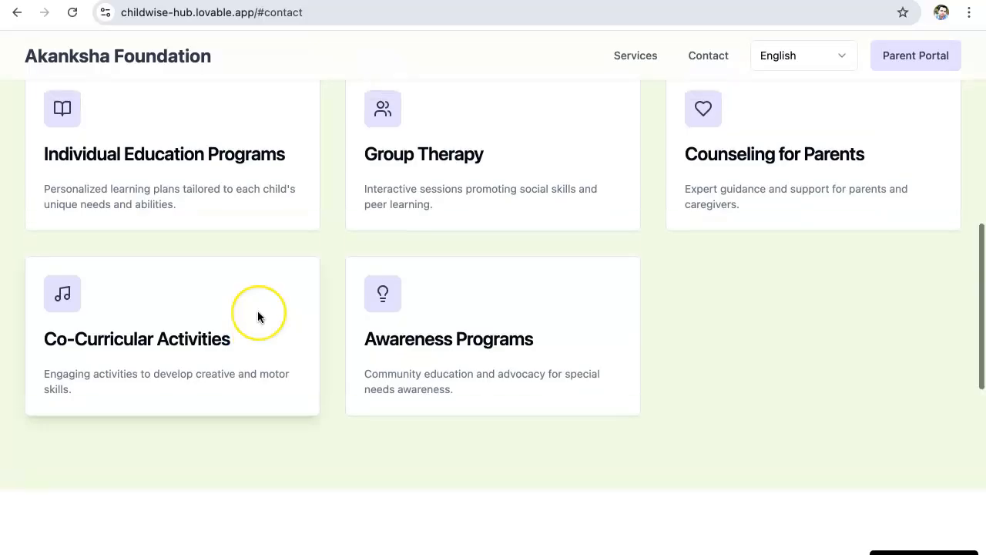
scroll(258, 316, up, 8)
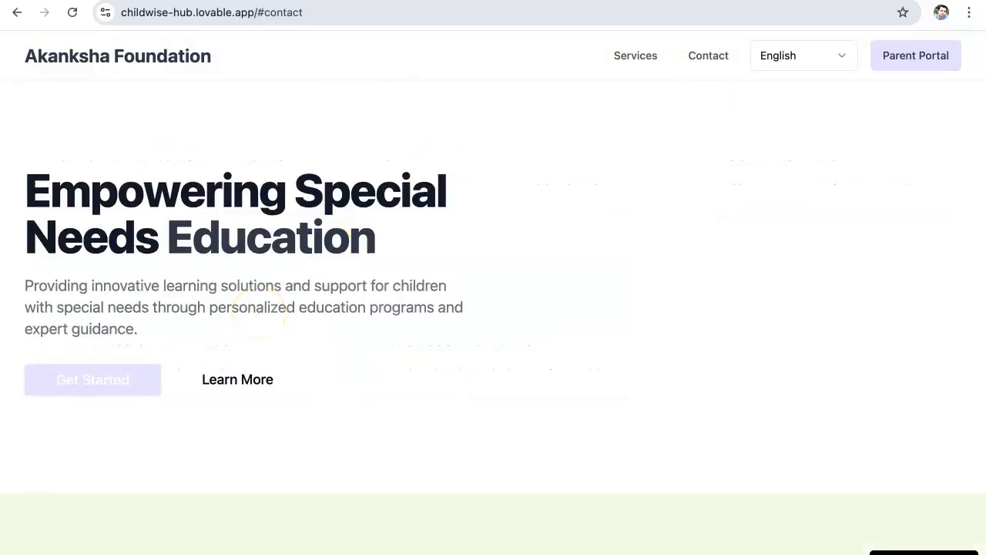
- Switch to the Excalidraw board and look over its "Idea to app in 10 mins with" title and Lovable image
click(631, 1)
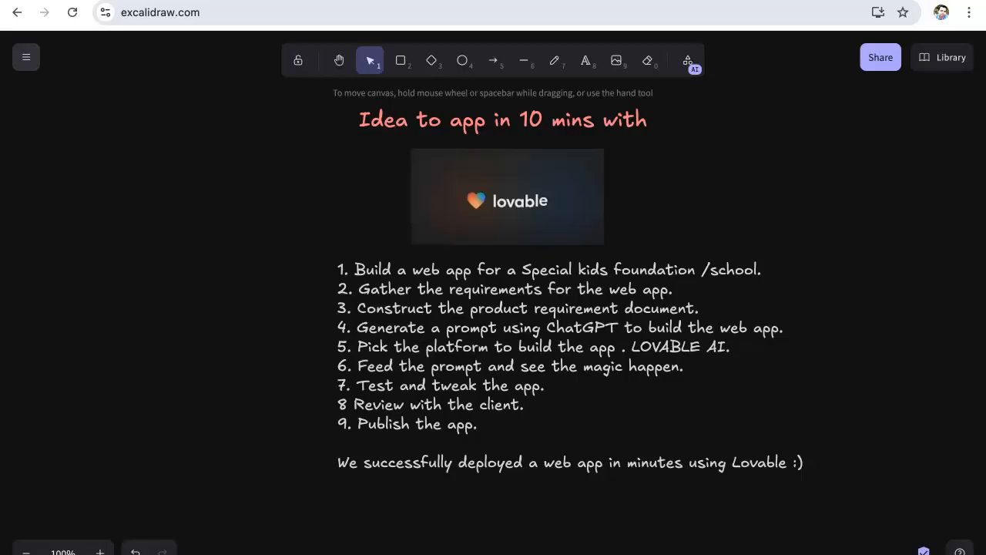
click(371, 121)
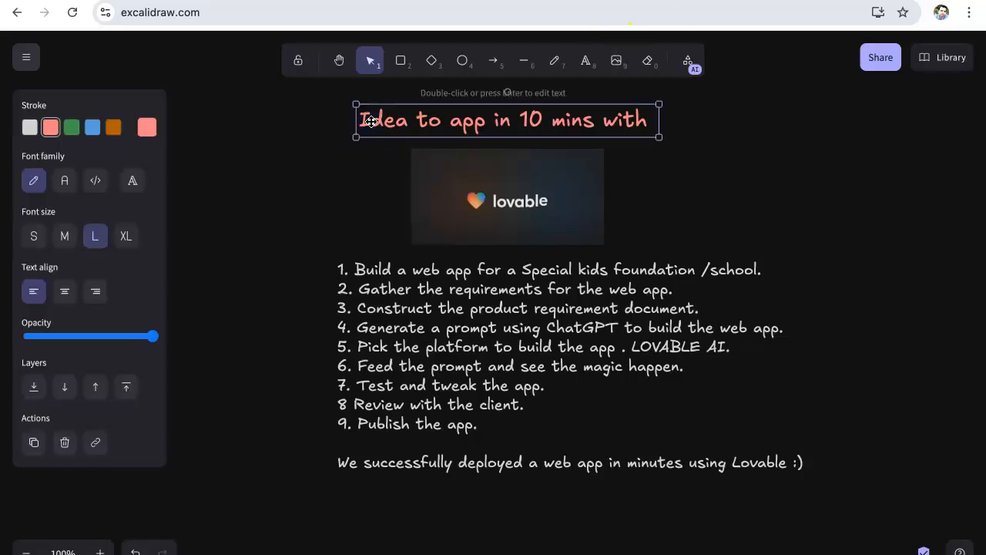
click(697, 152)
click(514, 201)
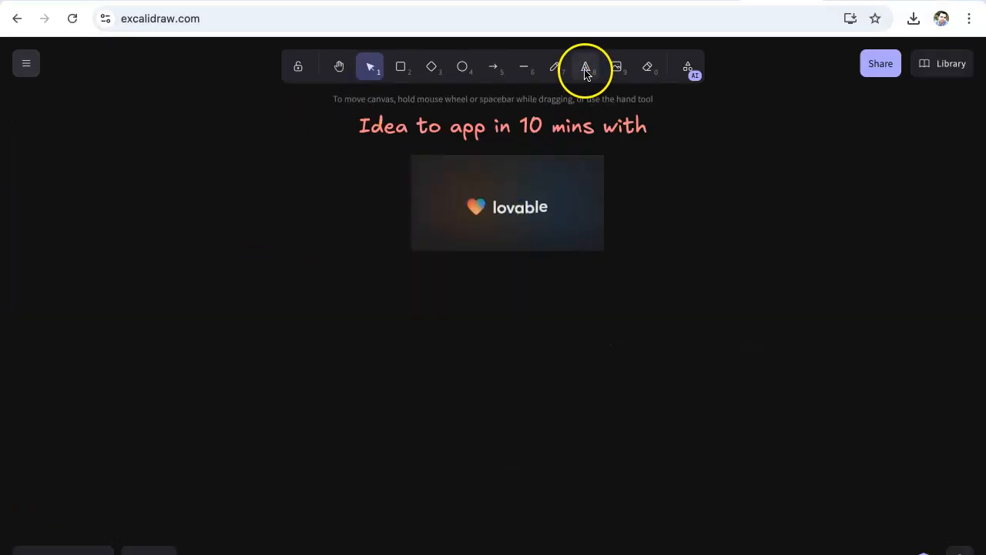
- Add a text element below the Lovable image with the line "1. Build a web app for a Special kids foundation /school."
click(586, 71)
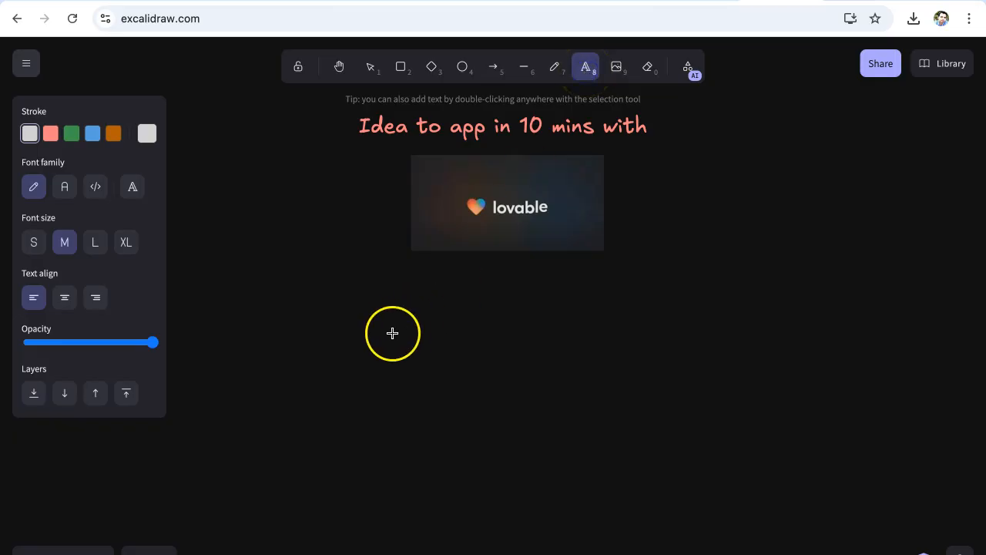
click(392, 302)
text(1. )
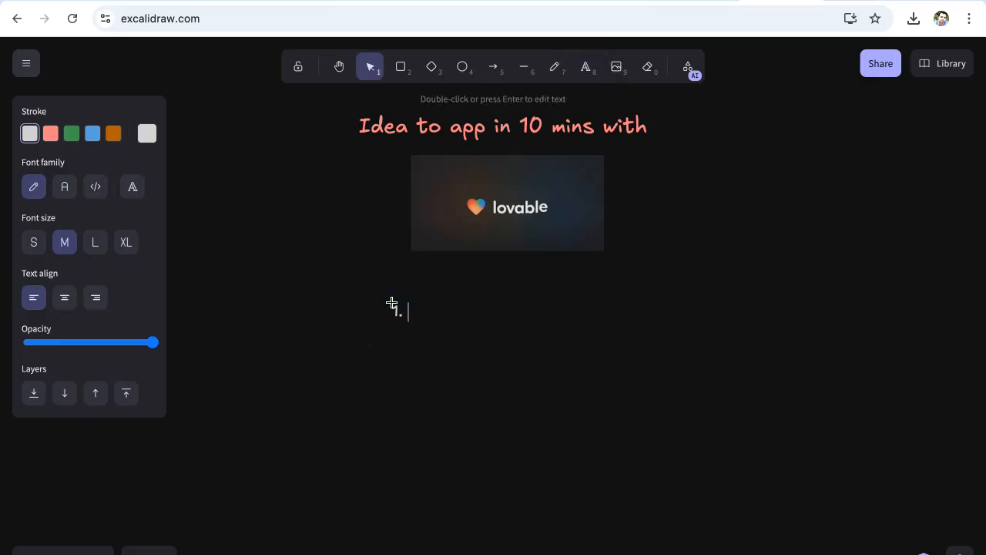
text(Build a we)
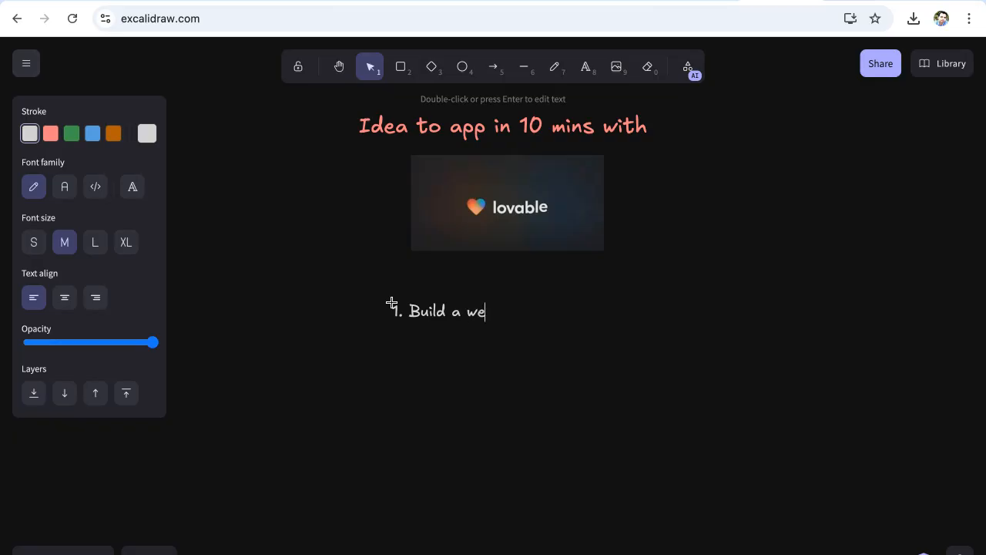
text(b app for a Special)
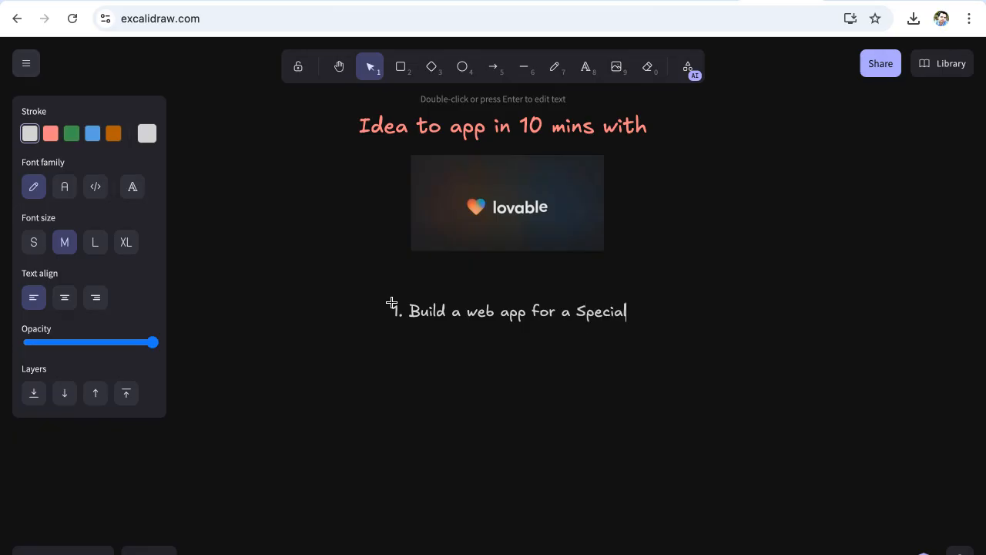
text( kids foundati)
text(nn /school)
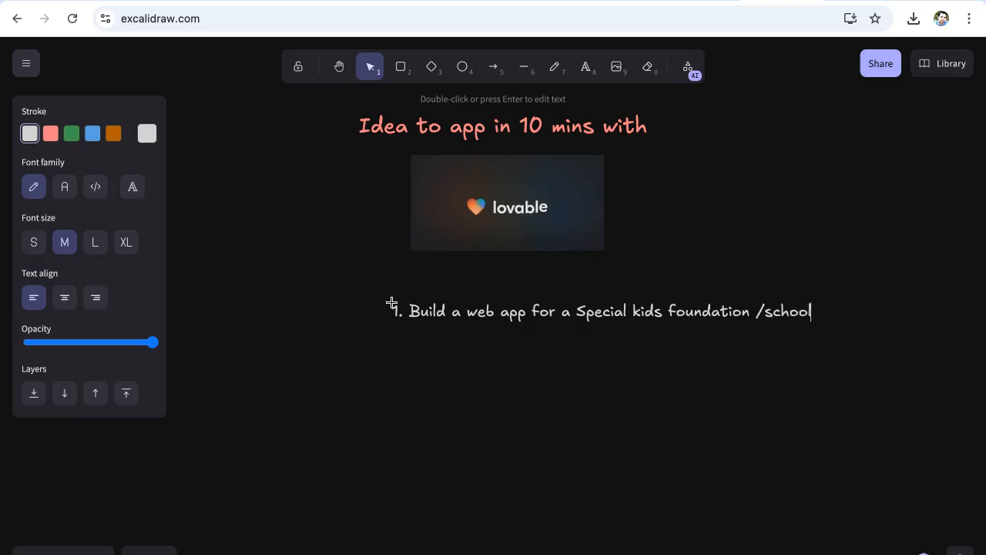
- Add the second list line, "2. Gather the requirements for the web app."
text(2)
text(. Gather teh)
text( r)
key(BackSpace)
key(BackSpace)
key(BackSpace)
key(BackSpace)
text(he)
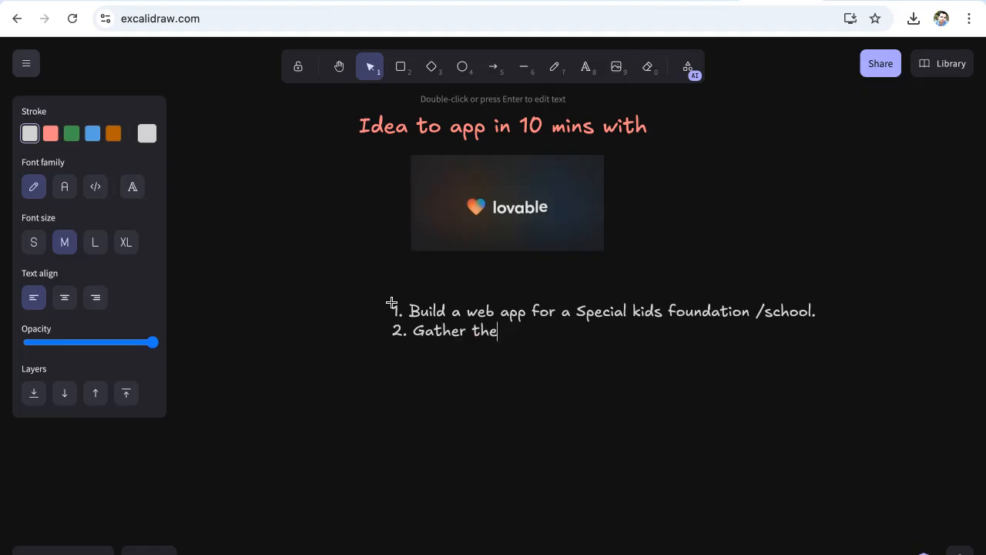
text( requirement)
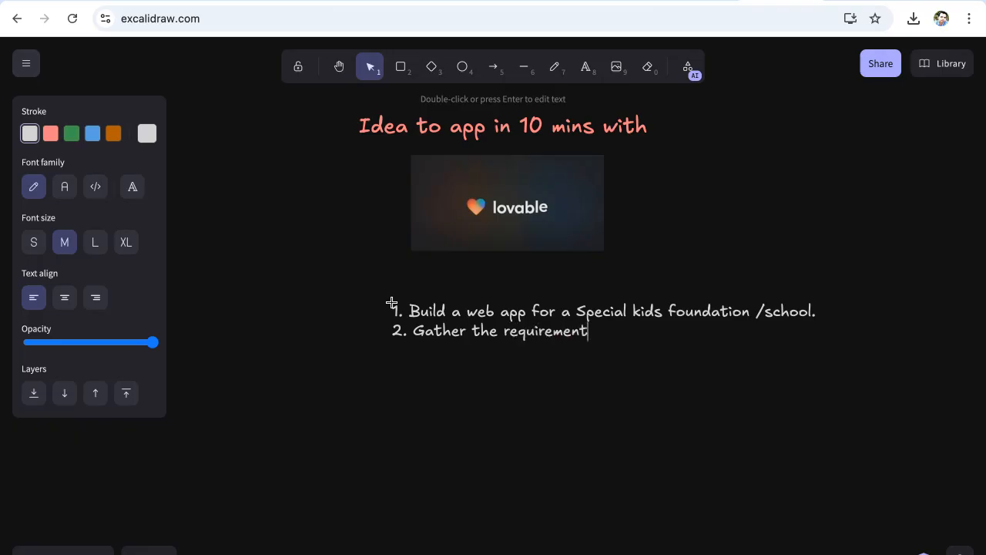
text(s for the web app. )
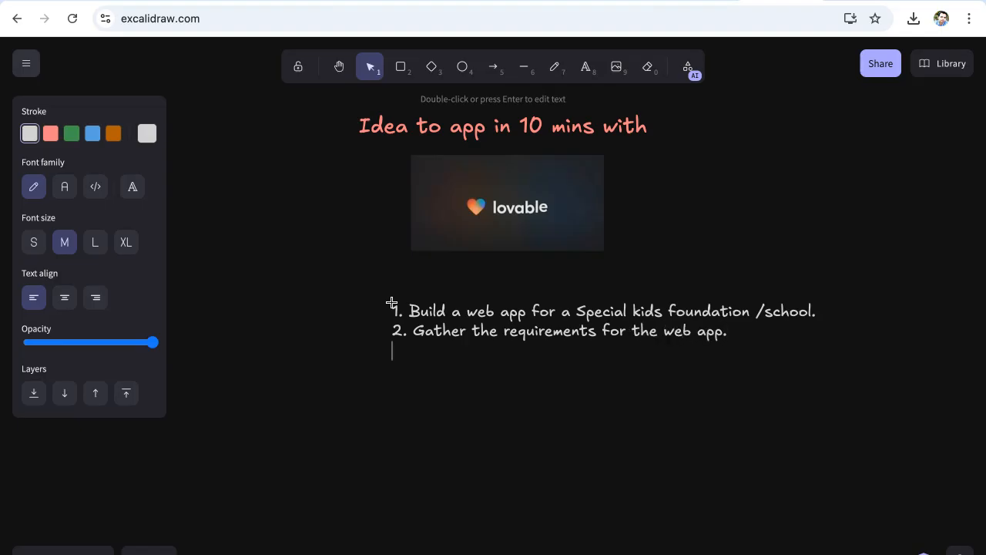
- Add the third list line, "3. Construct the product requirement document."
text(3. )
text(Bu)
key(BackSpace)
key(BackSpace)
text(Construct)
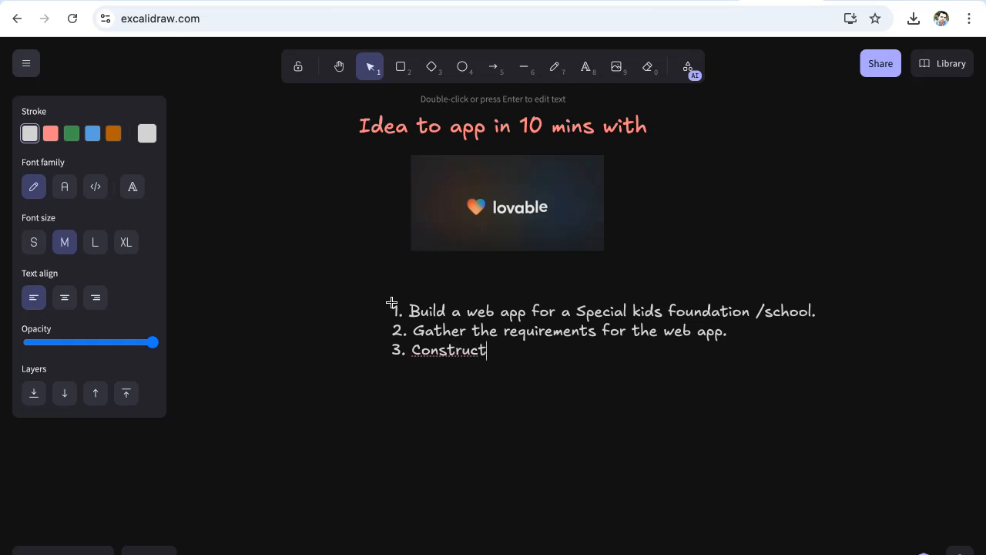
text( the product rque)
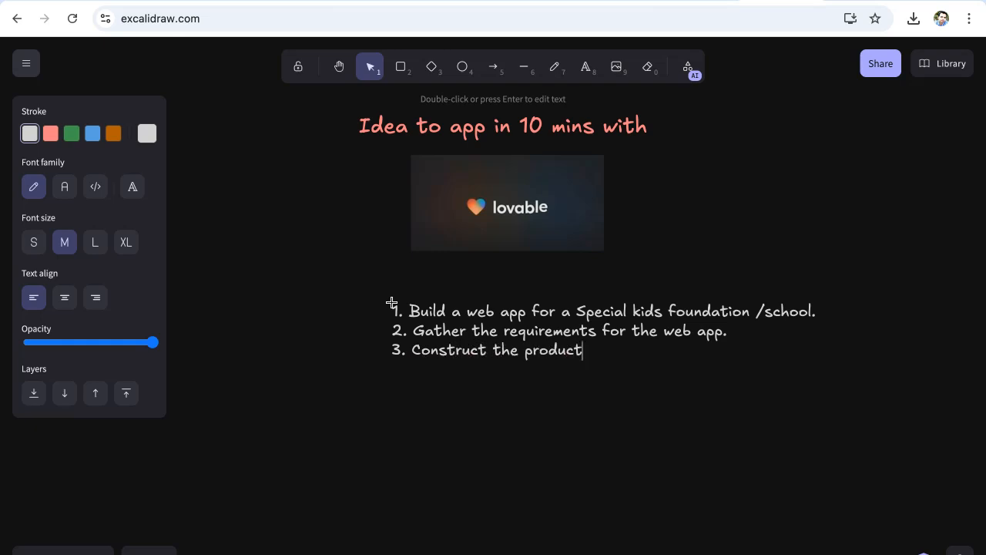
key(BackSpace)
key(BackSpace)
key(BackSpace)
text(equirement d)
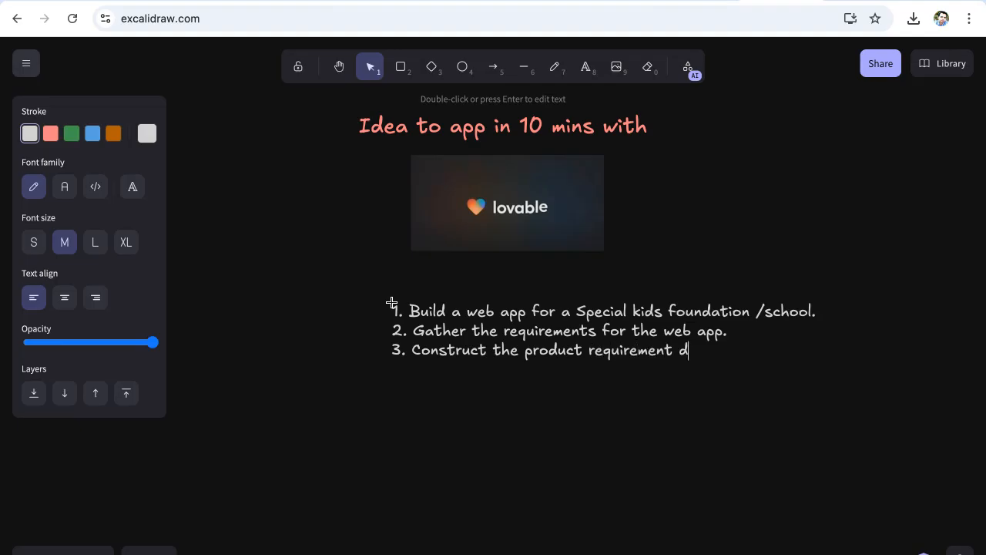
text(ocument. )
- Add the fourth list line, "4. Generate a prompt using ChatGPT to build the web app."
text(4.)
text( Generate a )
text(pro)
text(mpt)
text( using )
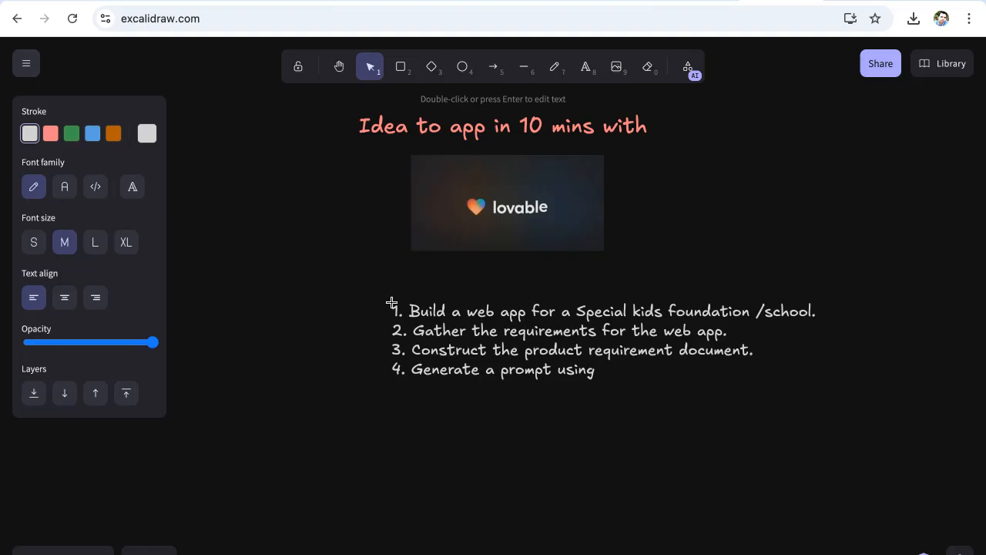
text(ChatGPT)
text( to build )
text(he)
key(BackSpace)
key(BackSpace)
key(BackSpace)
text(th)
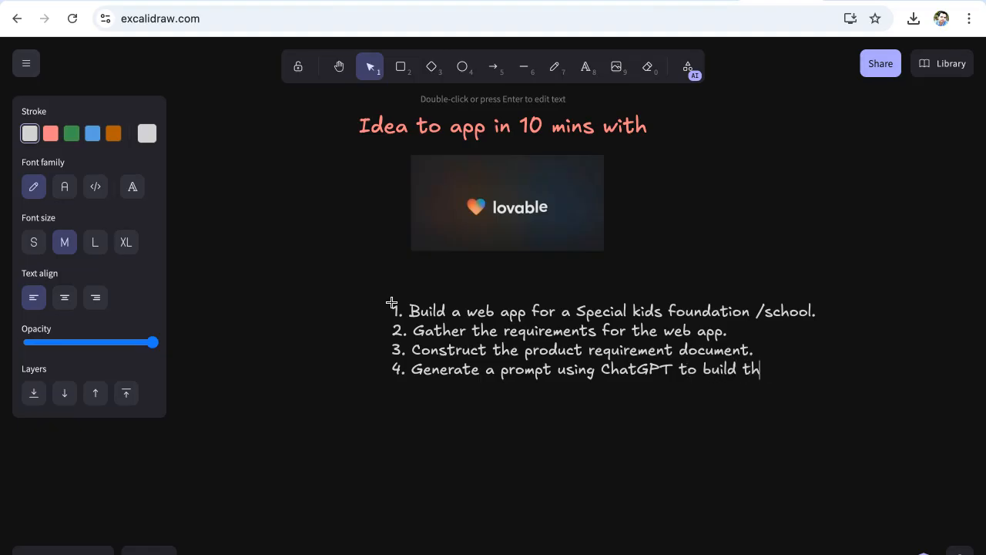
text(e web app. )
- Add the fifth list line, "5. Pick the platform to build the app . LOVABLE AI."
text(5. )
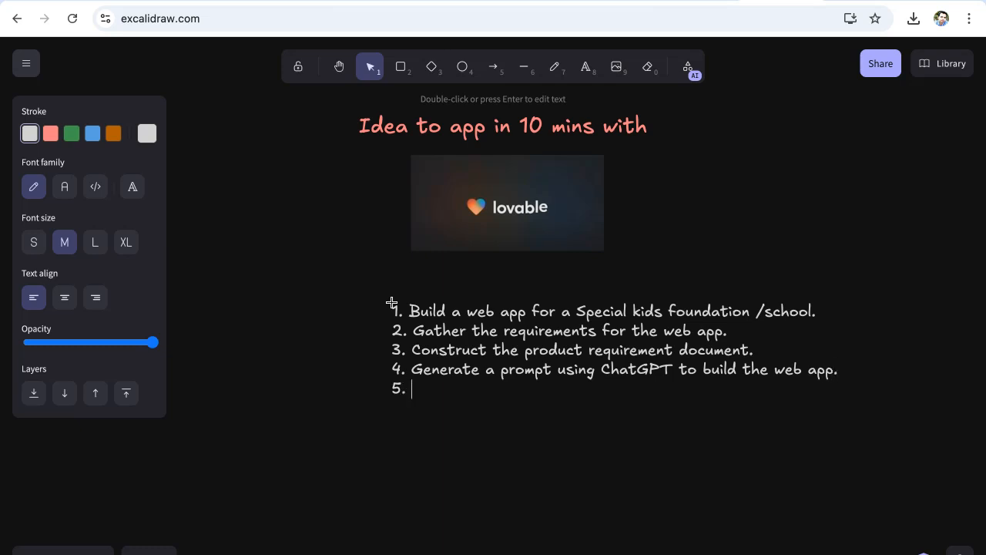
text(Pick the platform to)
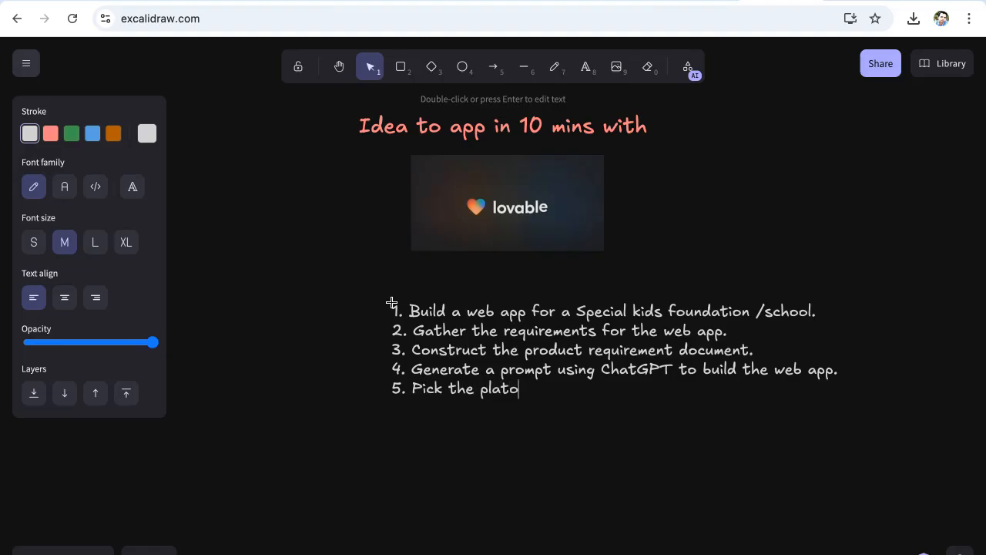
text( build the app . LOVABLE)
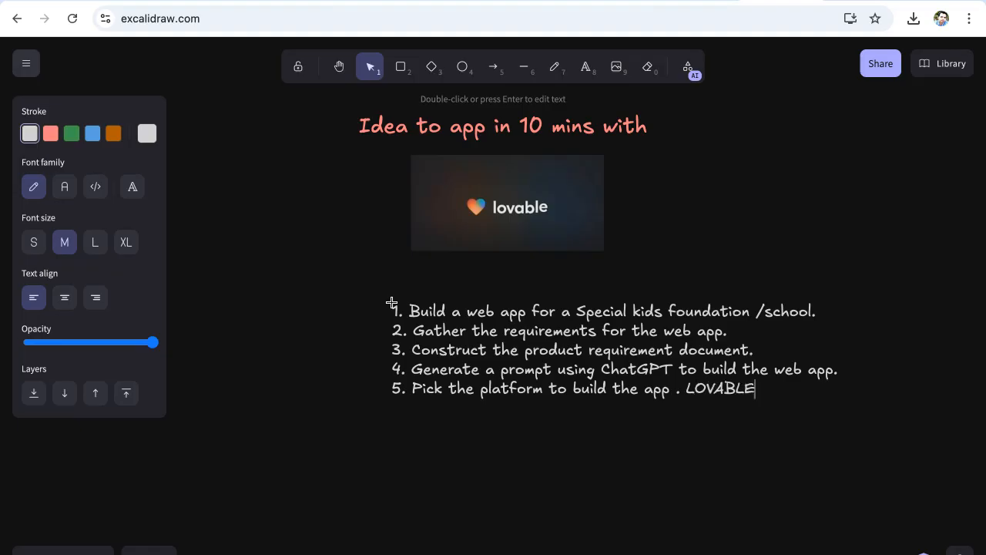
text( AI.)
key(Return)
- Add the sixth and seventh list lines, "6. Feed the prompt and see the magic happen." and "7. Test and tweak the app."
text(6. Feed the prop)
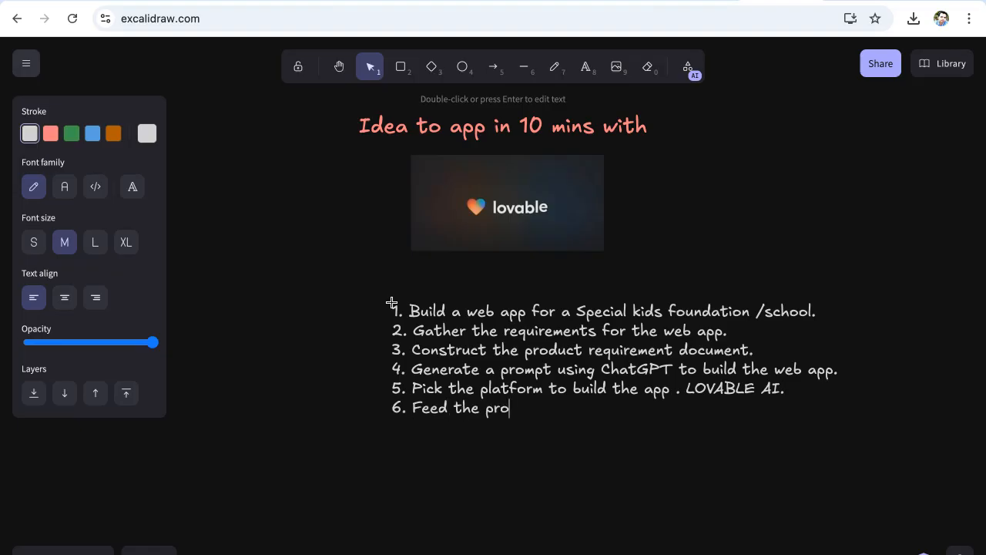
key(BackSpace)
text(mpt an d)
key(BackSpace)
key(BackSpace)
text(d see the magi)
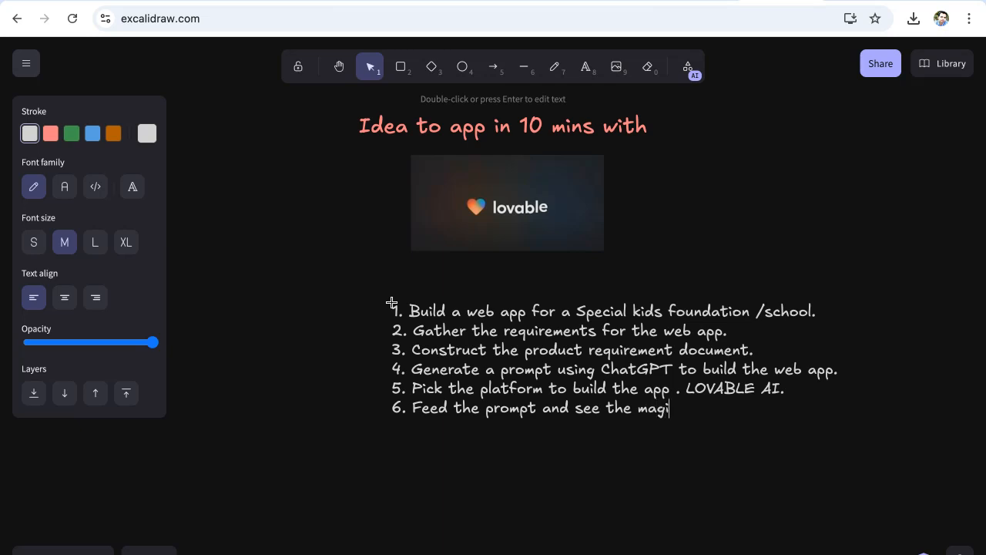
text(c happen. )
text(7. Test and t)
text(weak the app)
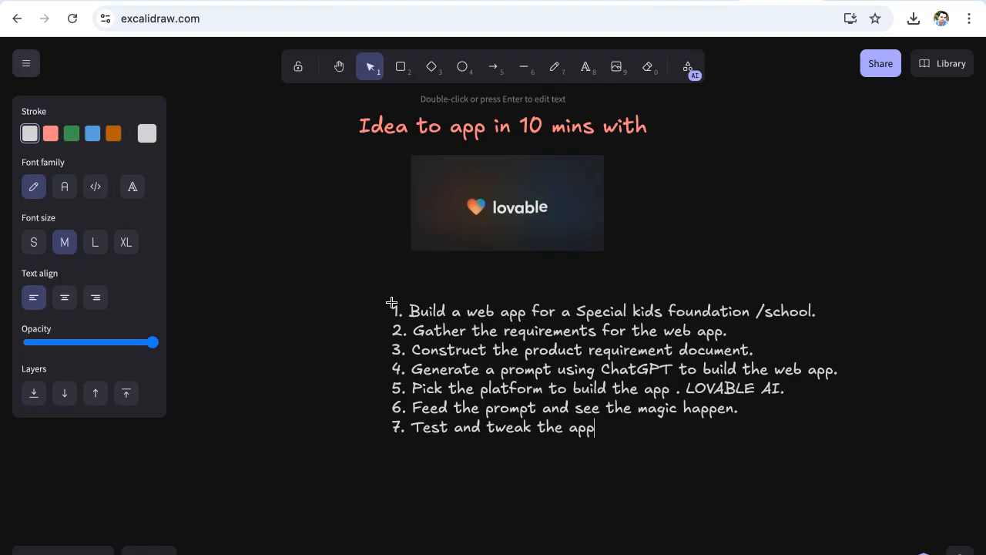
- Add the eighth and ninth list lines, "8 Review with the client." and "9. Publish the app."
text(8 Review iwht)
key(BackSpace)
key(BackSpace)
key(BackSpace)
key(BackSpace)
key(BackSpace)
text(with the cli)
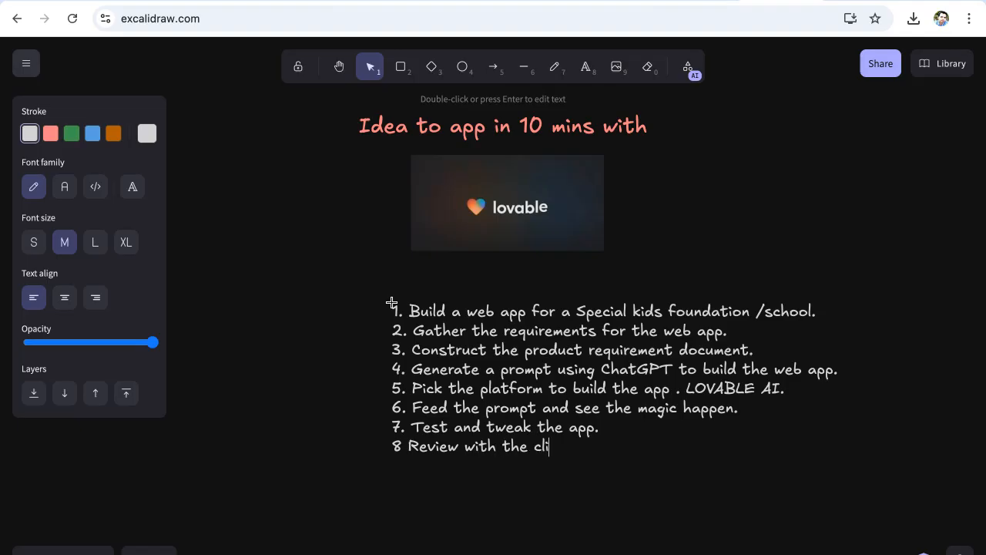
text(ent.)
key(Return)
text(9. Publish the app.)
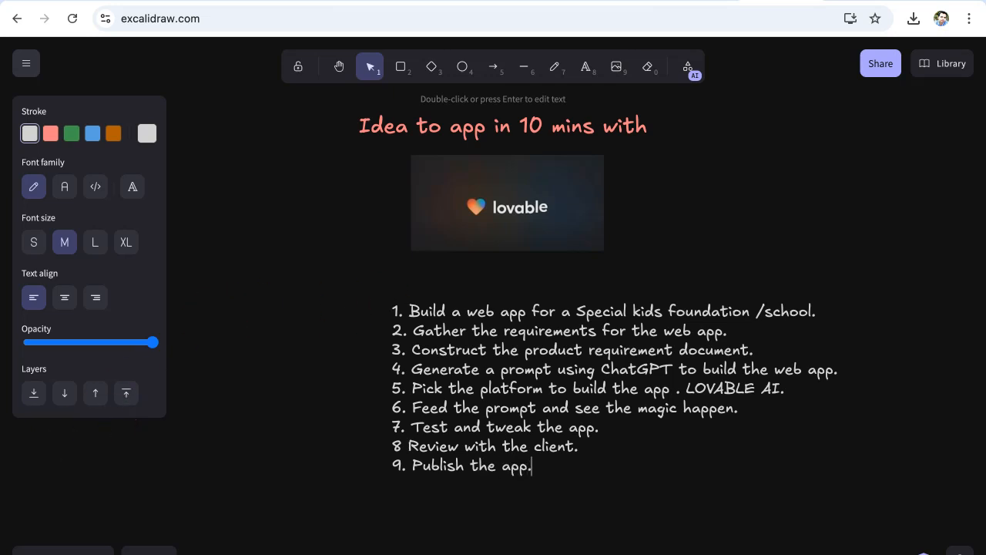
- Switch to ChatGPT and start a chat in the Youtube work project with "Act like a prompt generator expert"
click(630, 1)
click(264, 213)
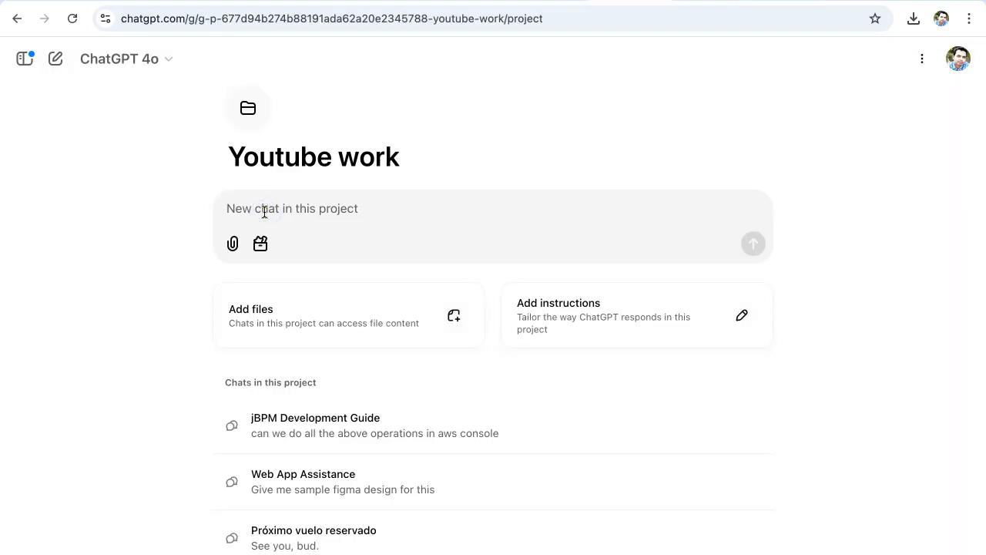
text(Act like)
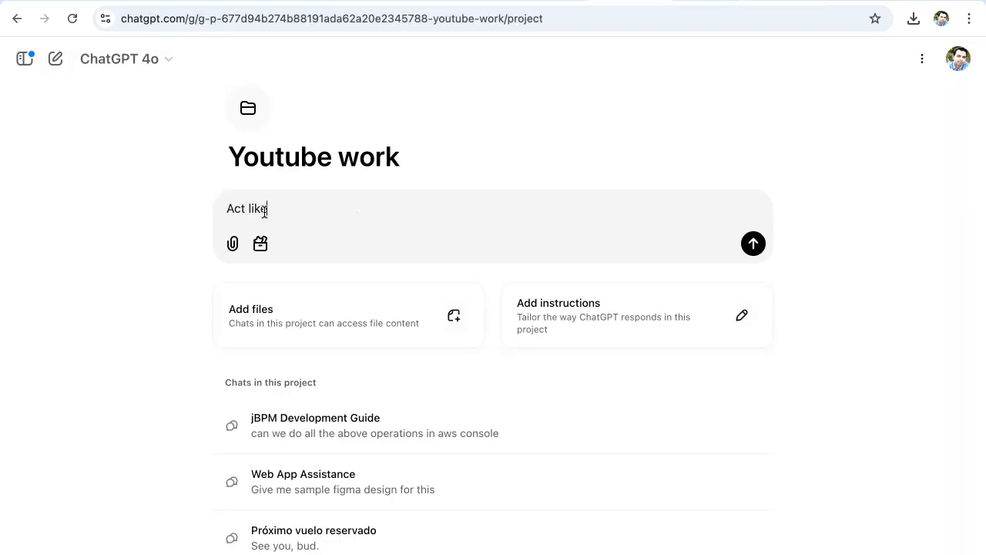
text( a prompt generator expert)
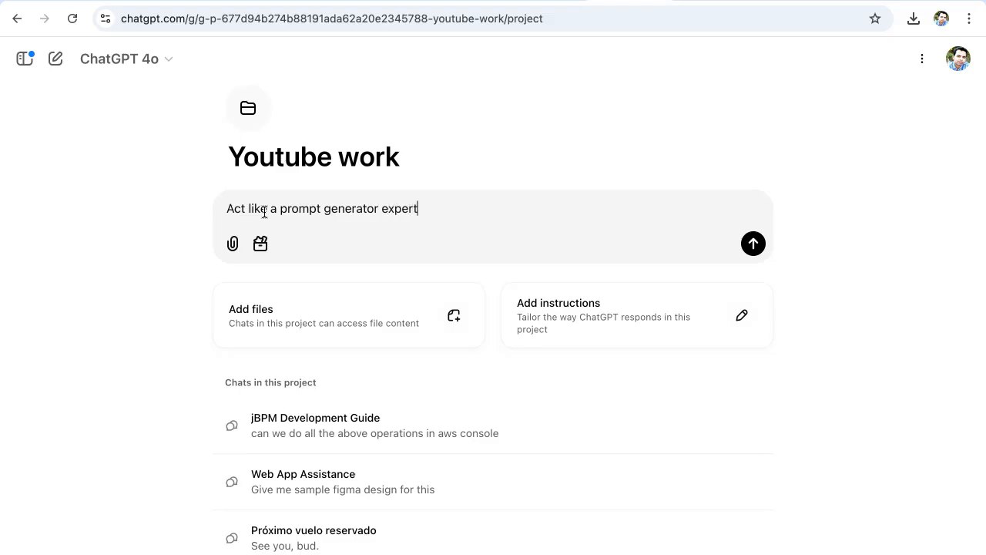
key(Return)
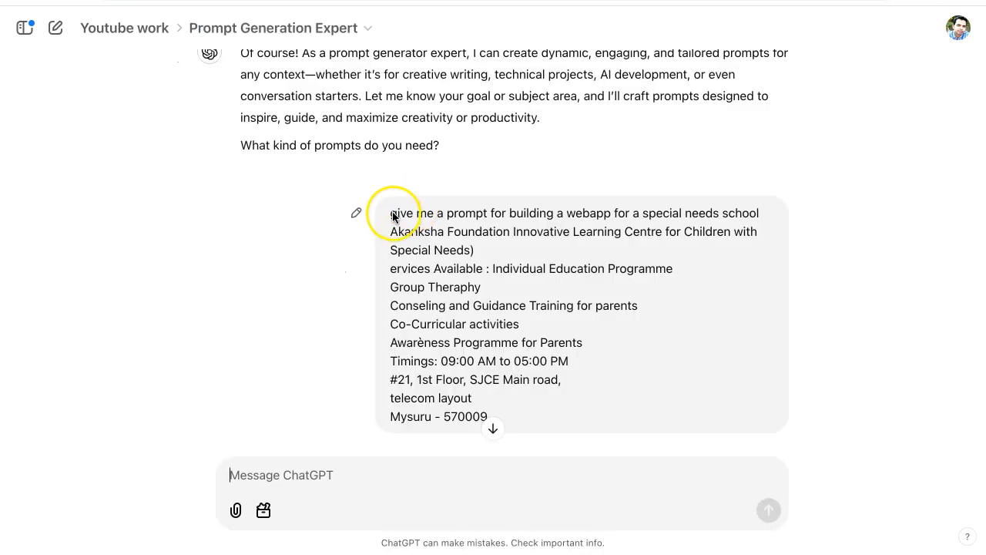
- Read through the special needs school request and ChatGPT's web app prompt, from its objective through the key features and technology stack
drag(390, 212, 572, 411)
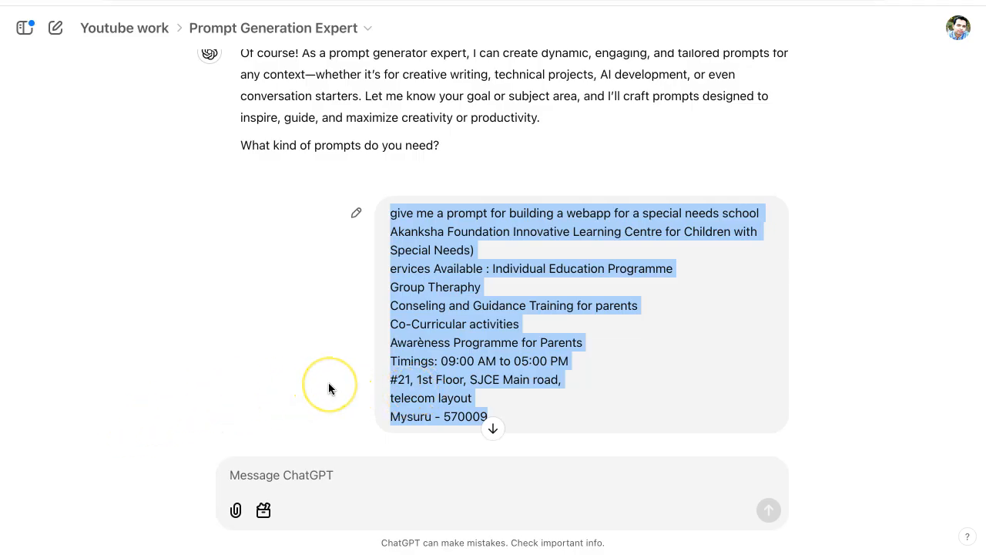
scroll(329, 388, down, 5)
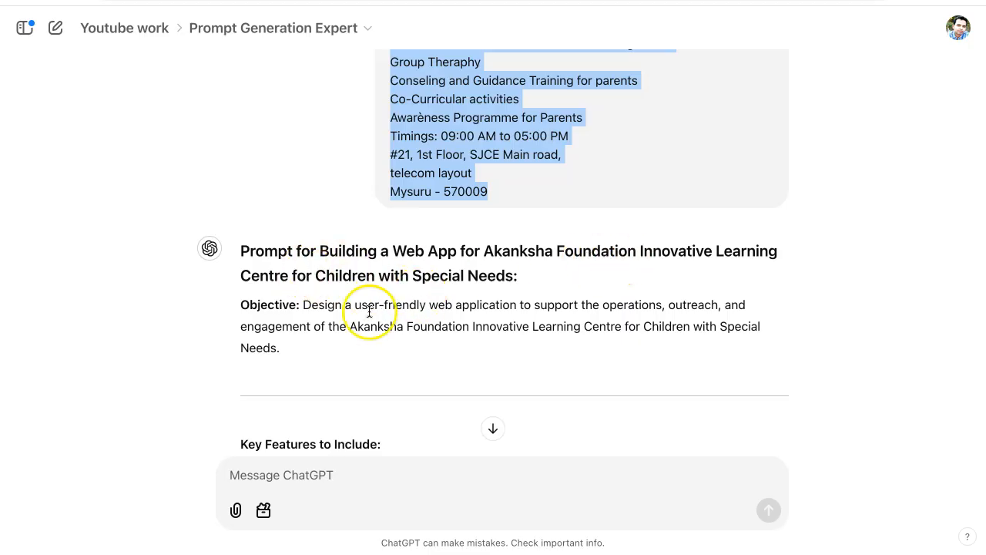
scroll(321, 326, down, 4)
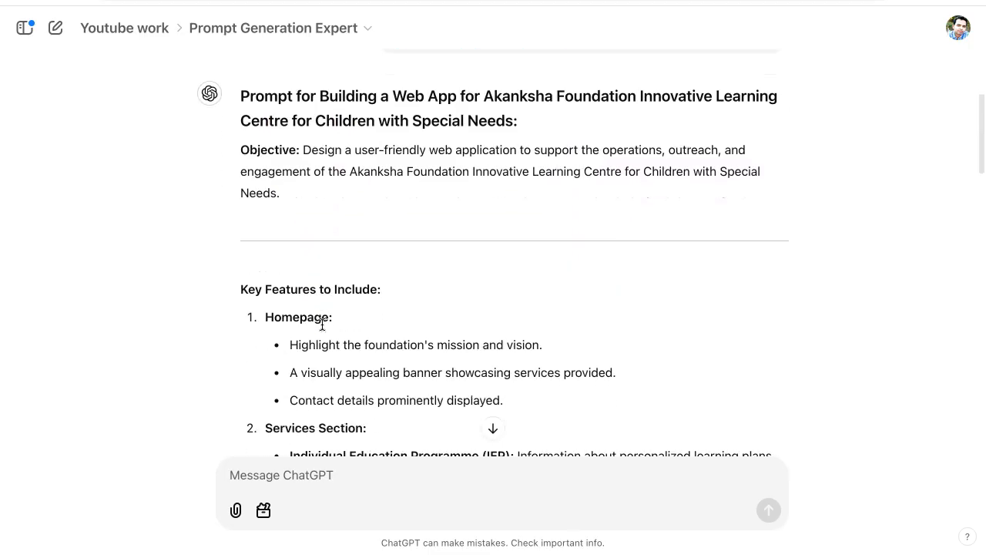
drag(306, 152, 381, 282)
scroll(382, 313, down, 5)
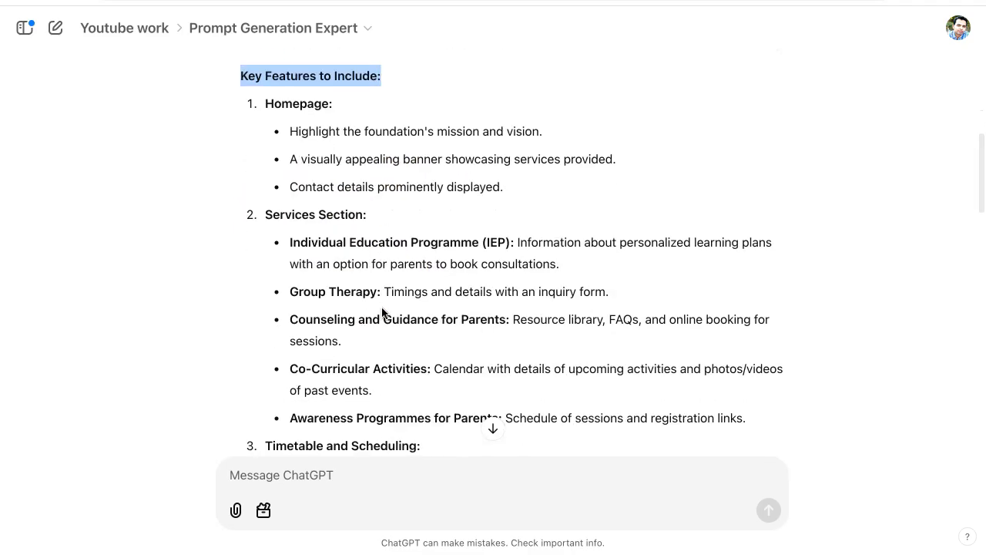
scroll(383, 312, down, 2)
scroll(383, 311, down, 5)
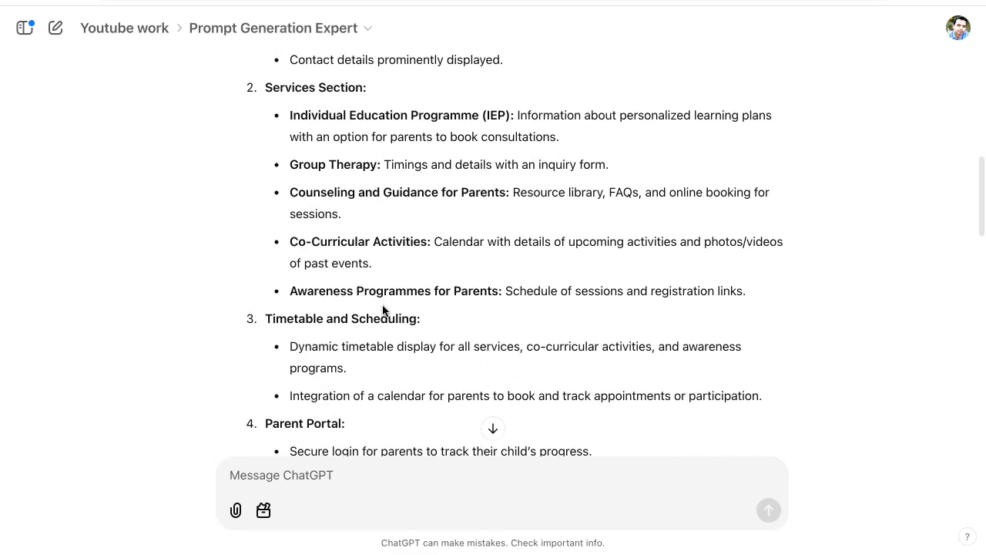
scroll(383, 311, down, 10)
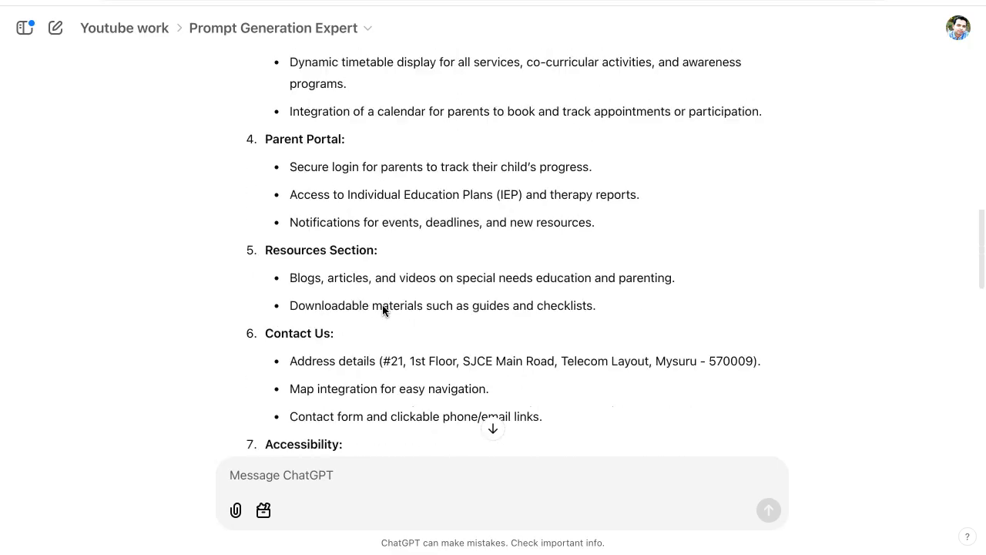
scroll(383, 311, down, 11)
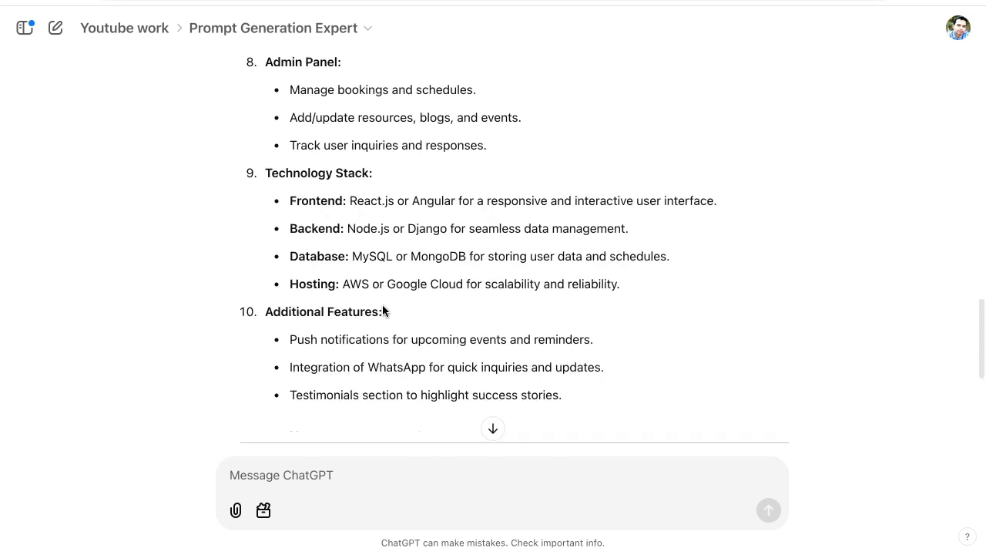
- Send ChatGPT the follow-up request "update the prompt to build this app using Lovable AI platform"
click(281, 481)
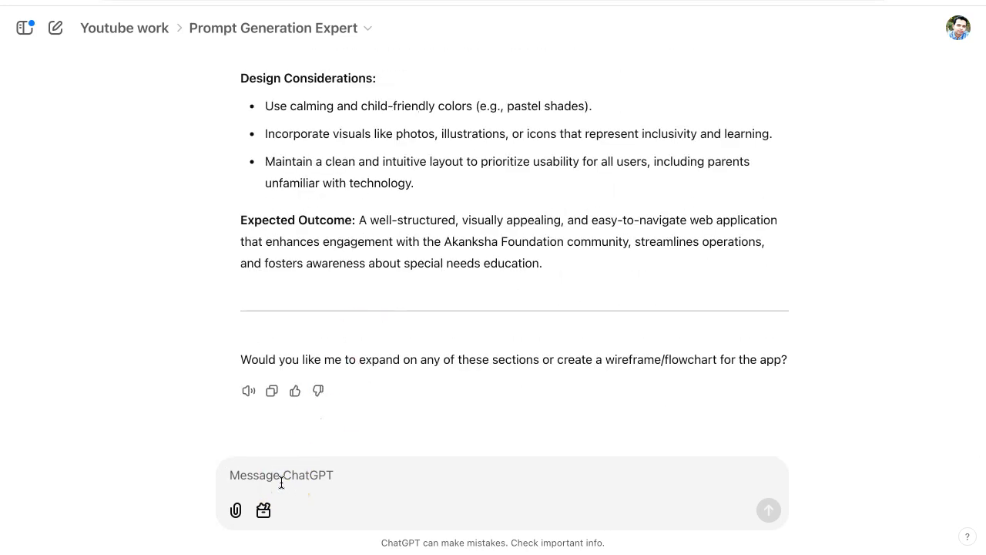
text(update the prompt to build this app using Lovable AI platform)
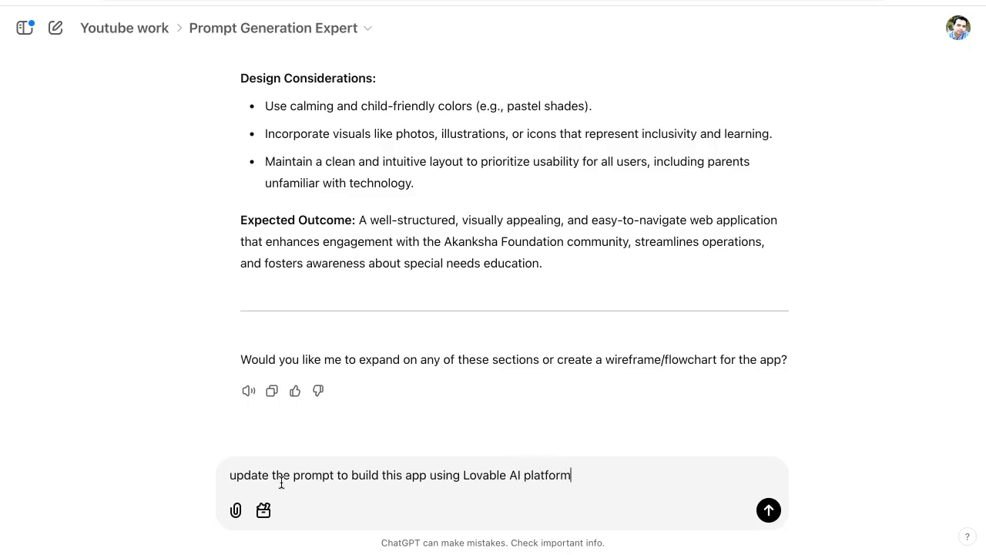
key(Return)
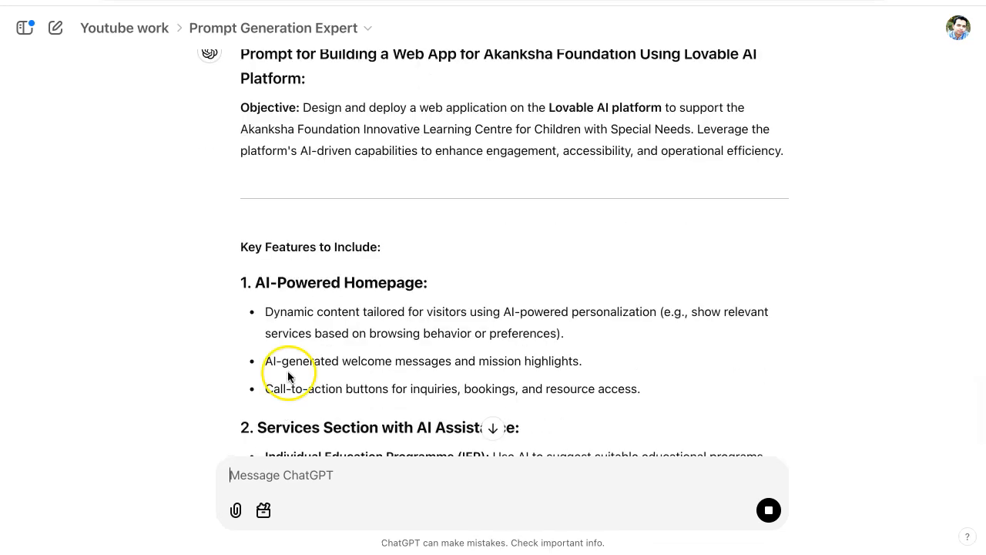
- Review the updated Lovable AI prompt, from its objective and homepage features through to the expected outcome and Lovable AI features
drag(548, 107, 651, 109)
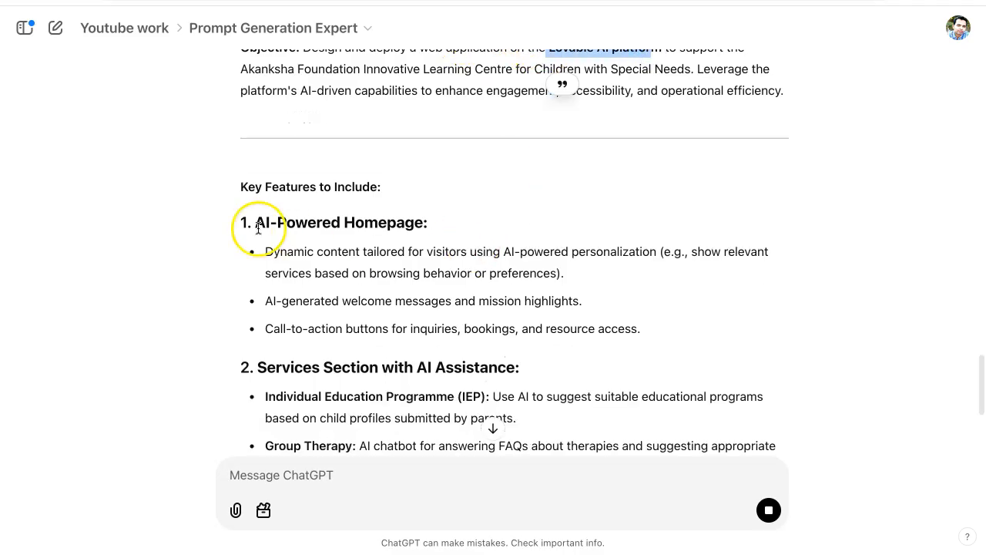
drag(258, 223, 407, 240)
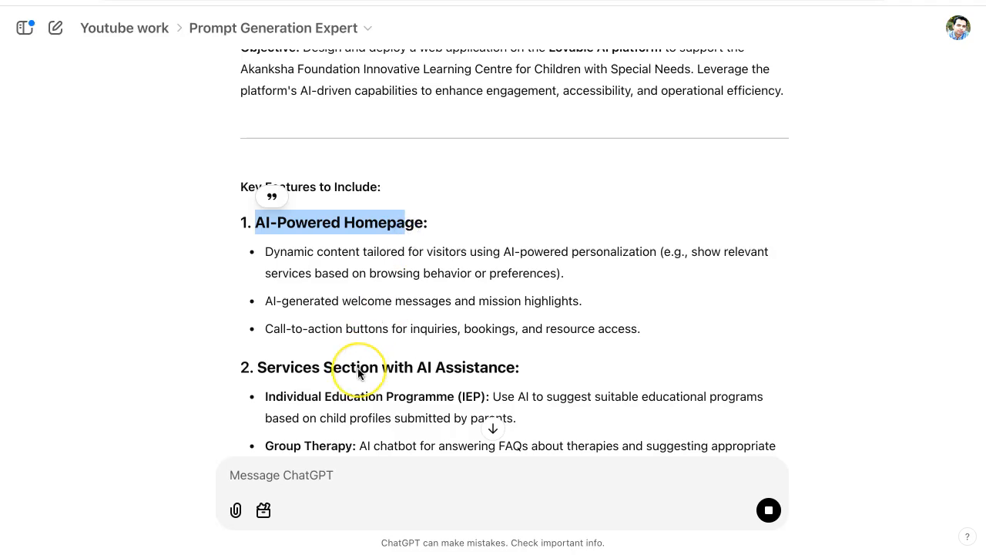
scroll(357, 373, down, 3)
scroll(358, 373, down, 3)
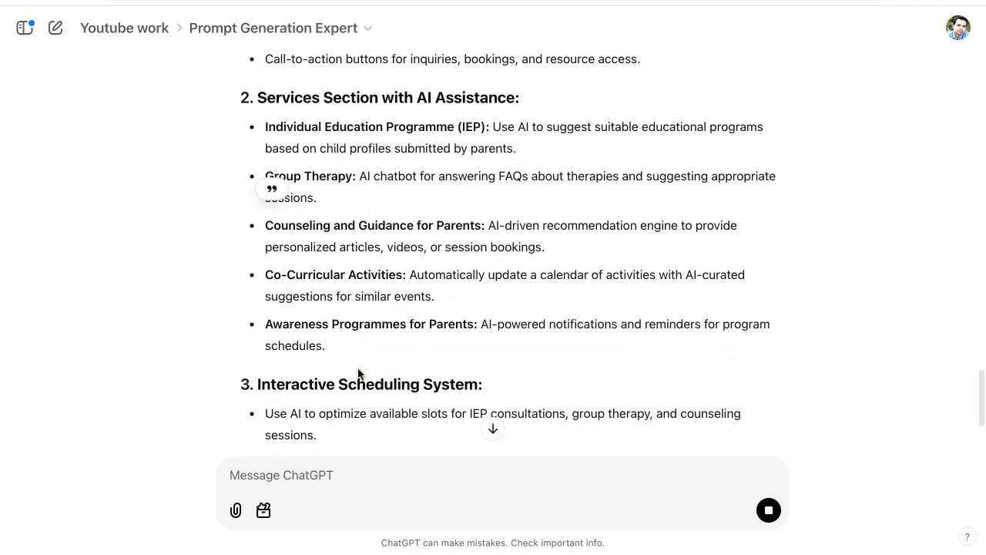
scroll(357, 373, down, 5)
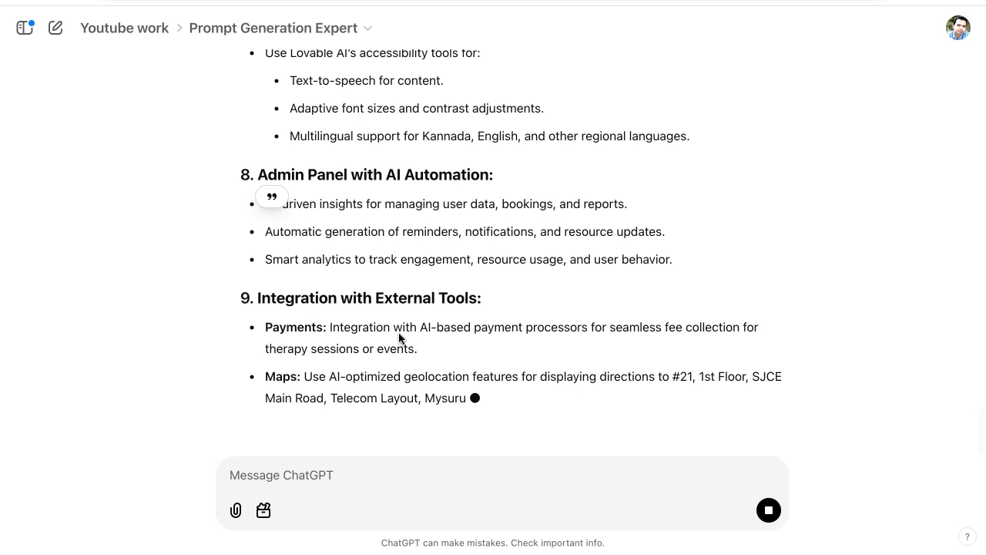
scroll(398, 337, up, 2)
scroll(399, 338, down, 5)
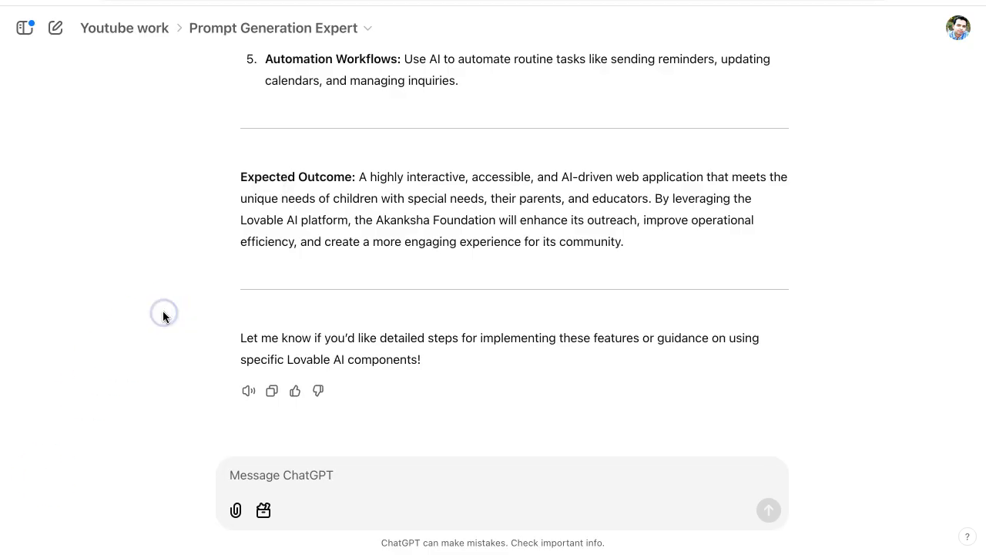
scroll(162, 316, up, 5)
scroll(163, 316, up, 1)
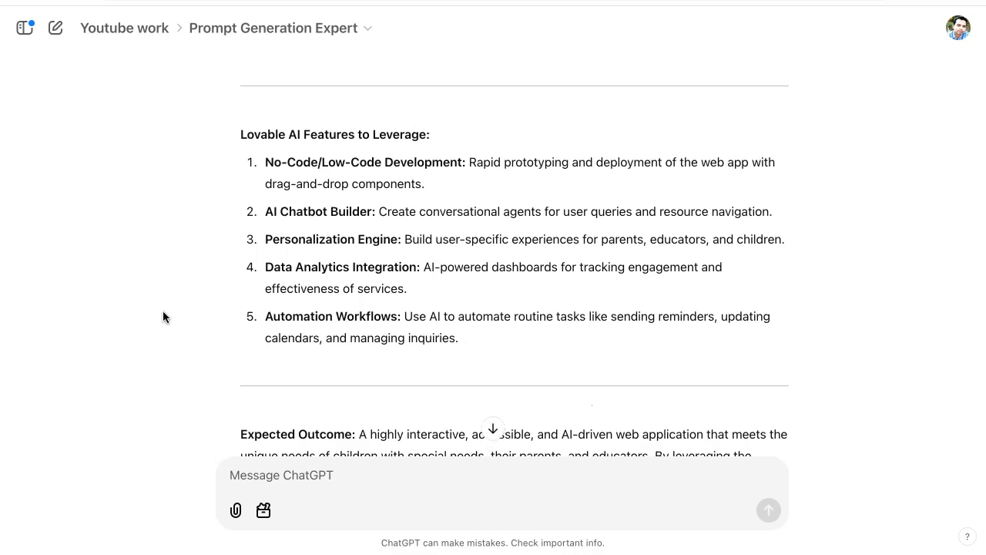
- Search Google for "lovable ai" and open the Lovable Official Site result
click(371, 194)
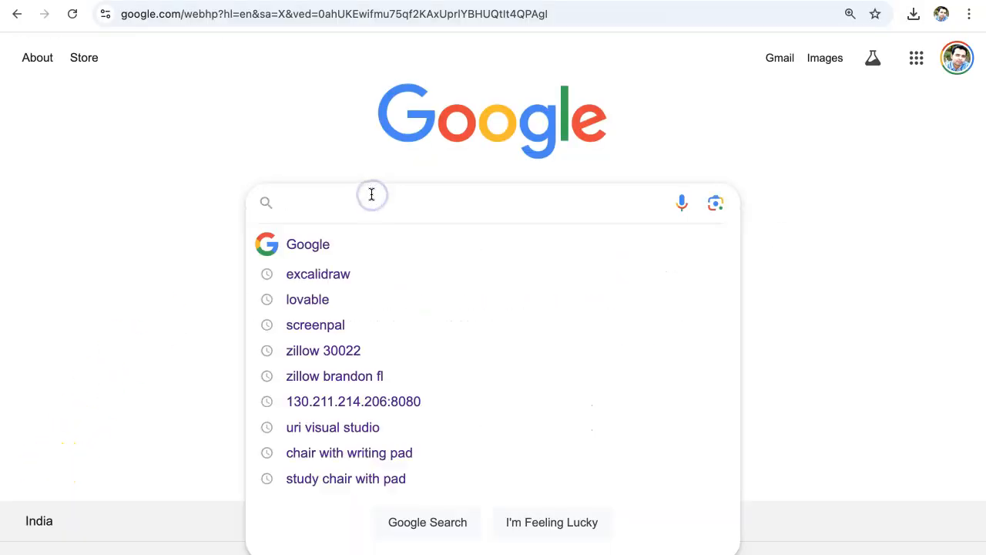
text(lovable ai)
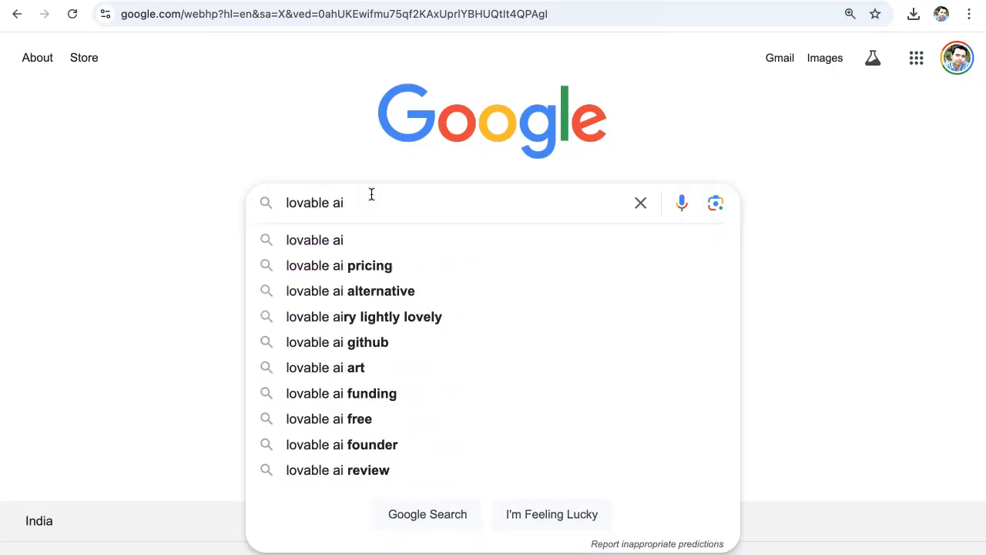
key(Return)
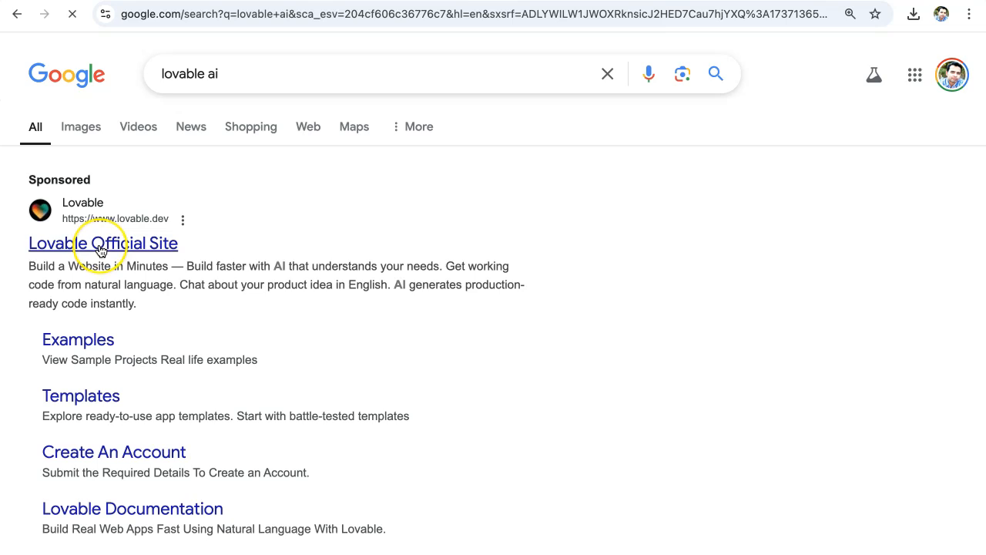
click(99, 251)
click(98, 251)
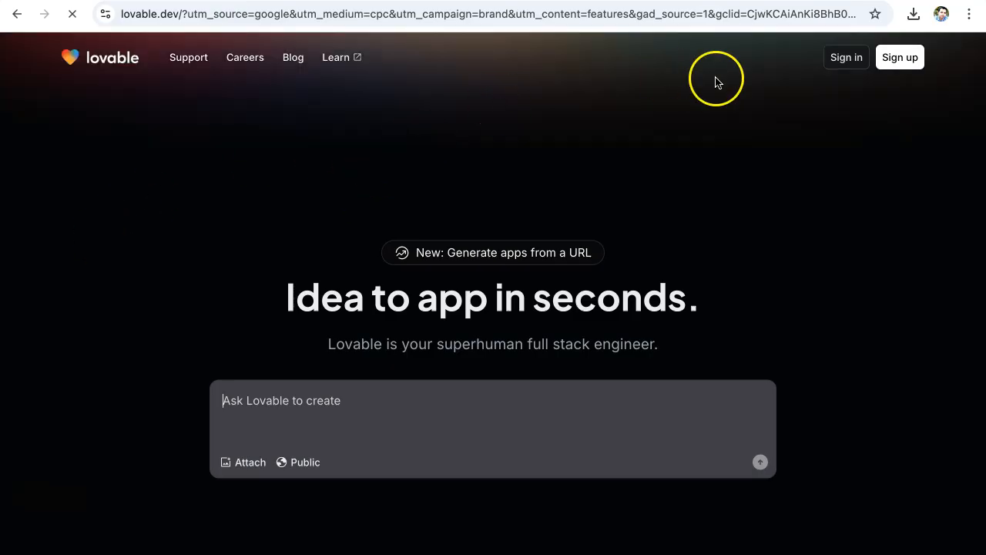
- Sign in to Lovable with the existing Google account and approve sharing its details with gptengineer.app
click(845, 61)
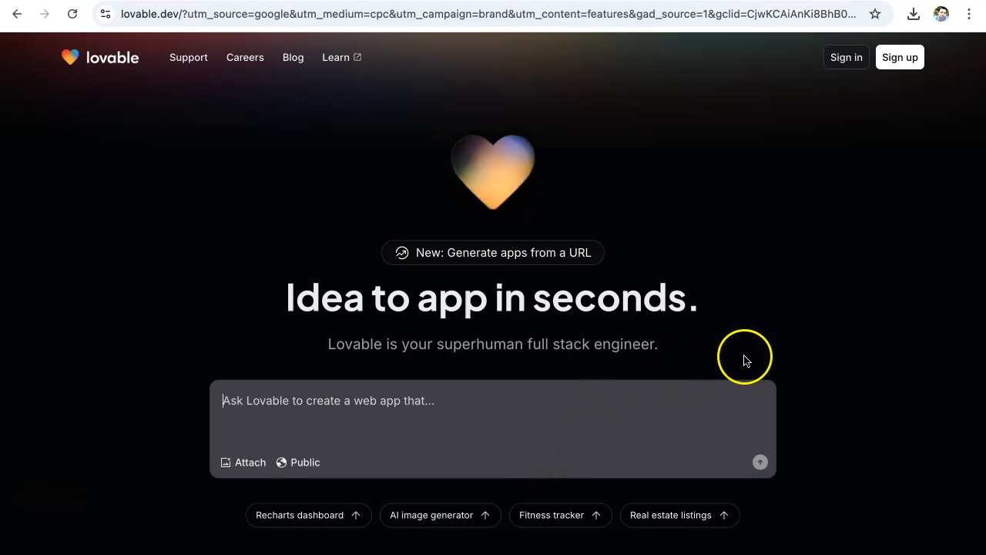
click(840, 58)
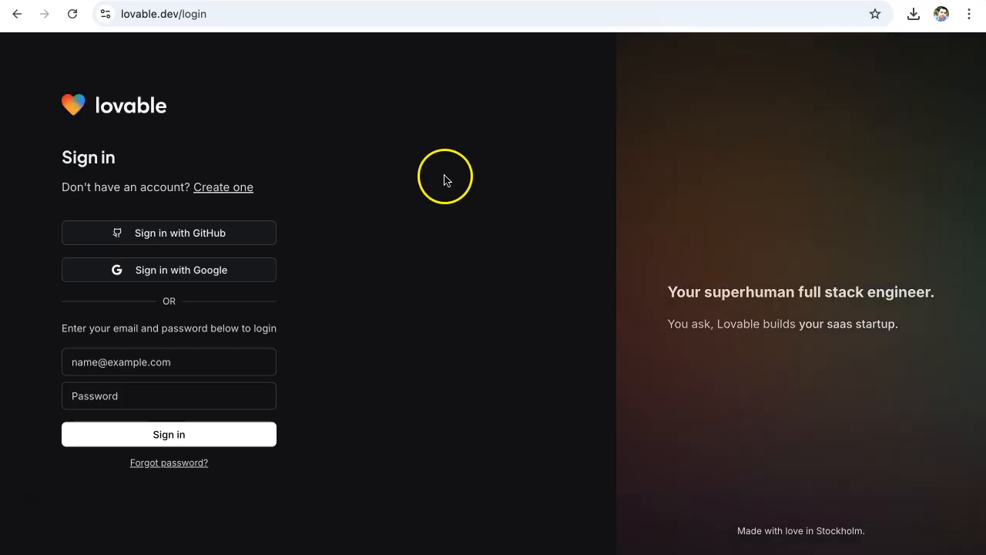
click(167, 276)
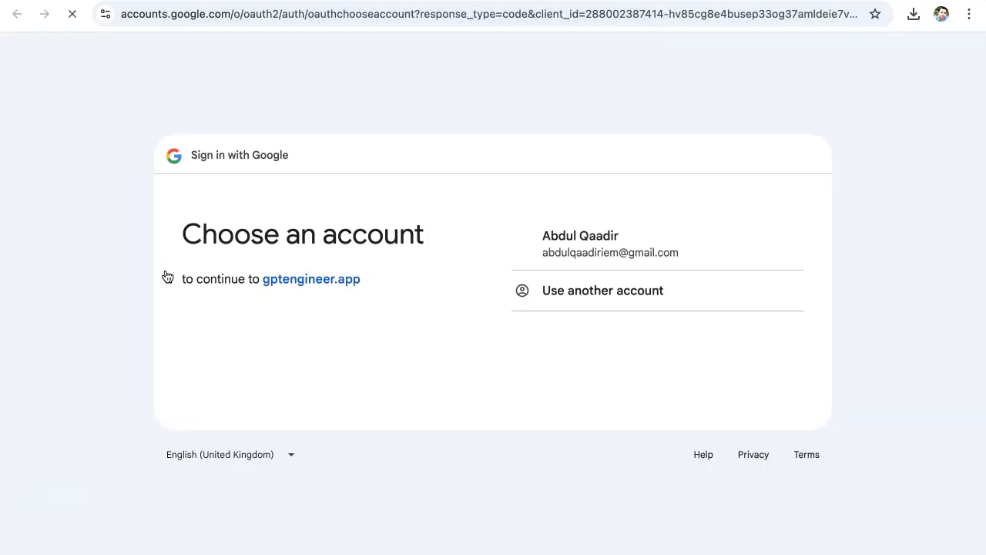
click(577, 249)
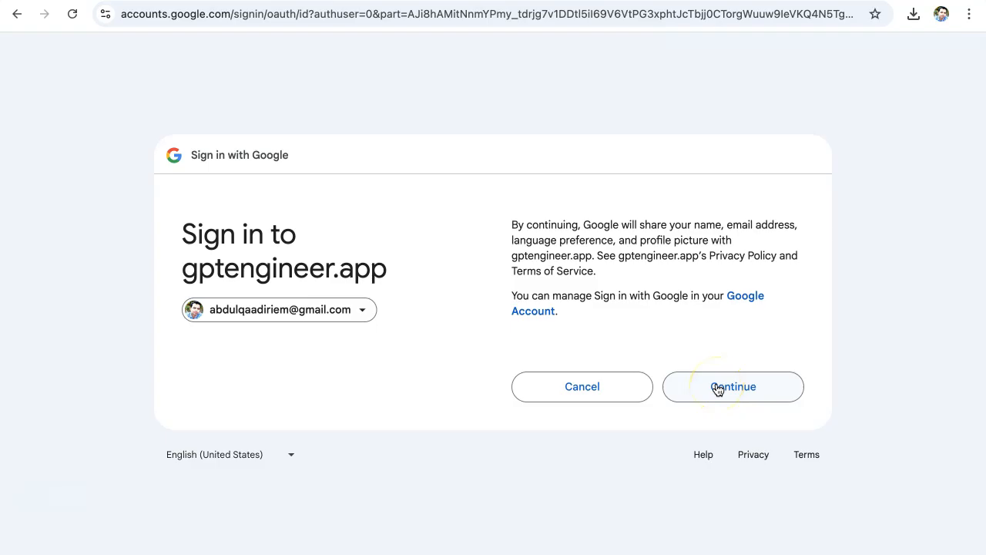
click(718, 389)
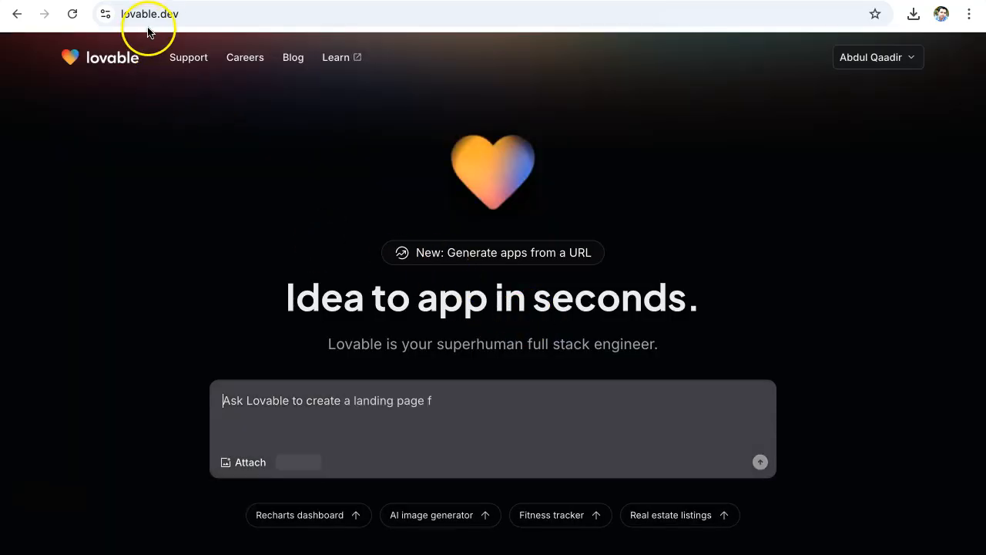
click(164, 17)
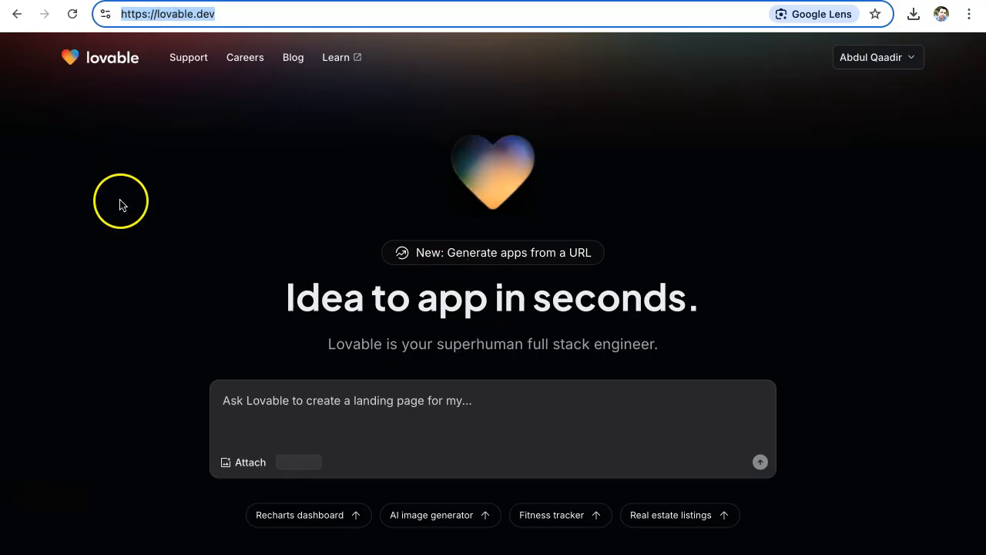
click(288, 401)
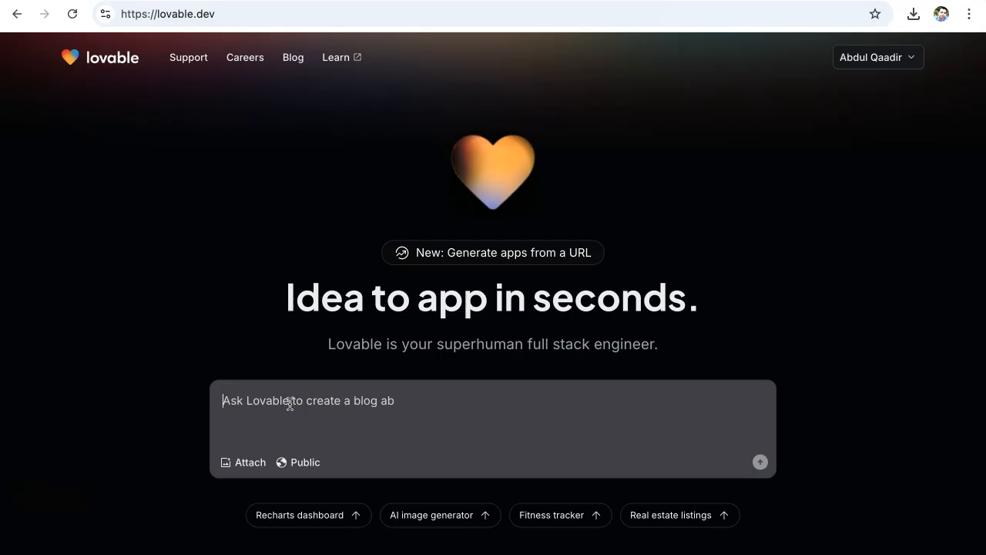
text(provid)
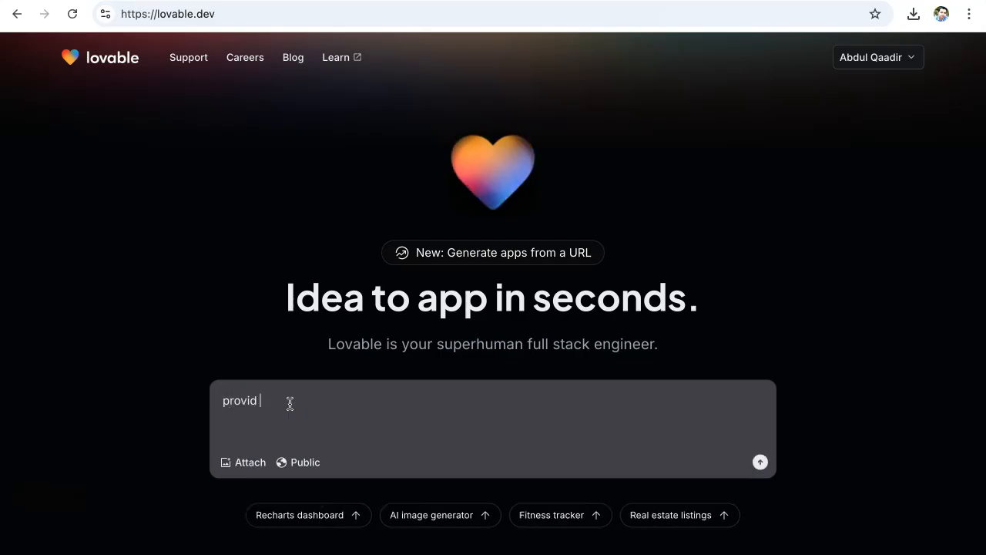
key(BackSpace)
text(e the p)
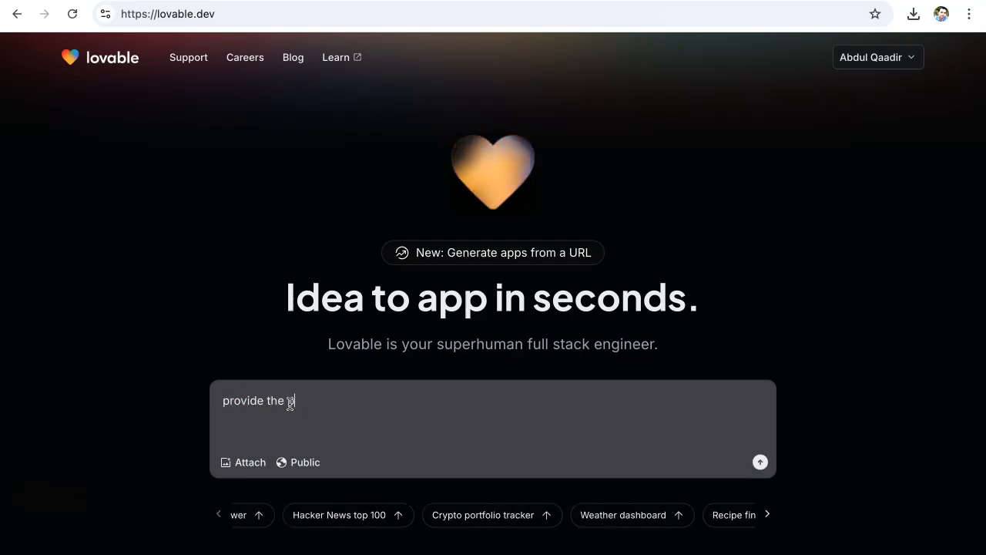
text(rompt you crate)
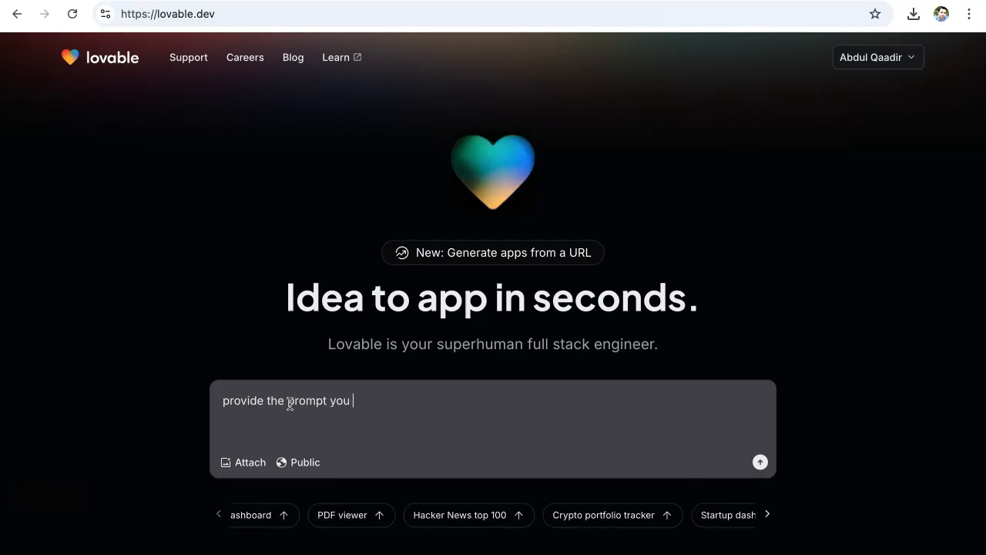
key(BackSpace)
text(ea)
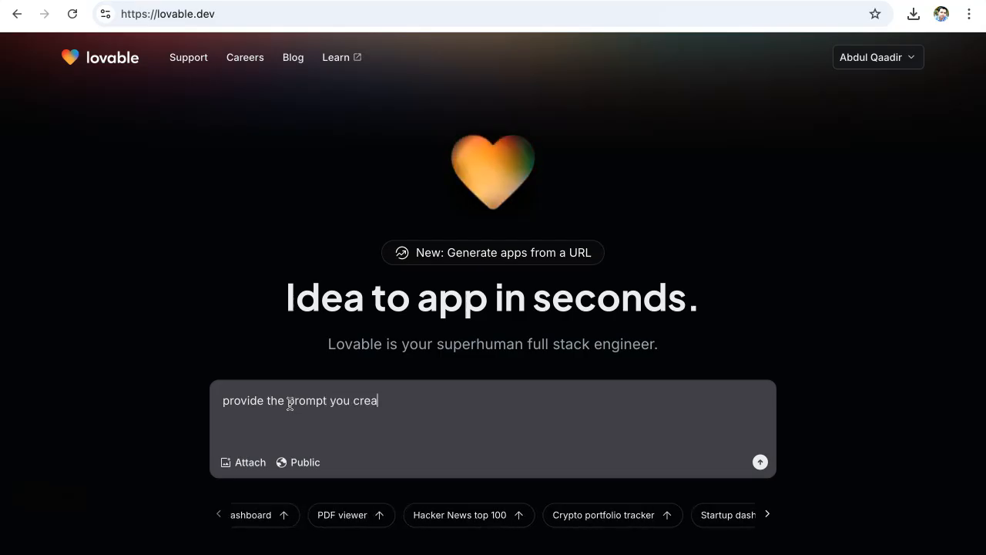
text(ted from )
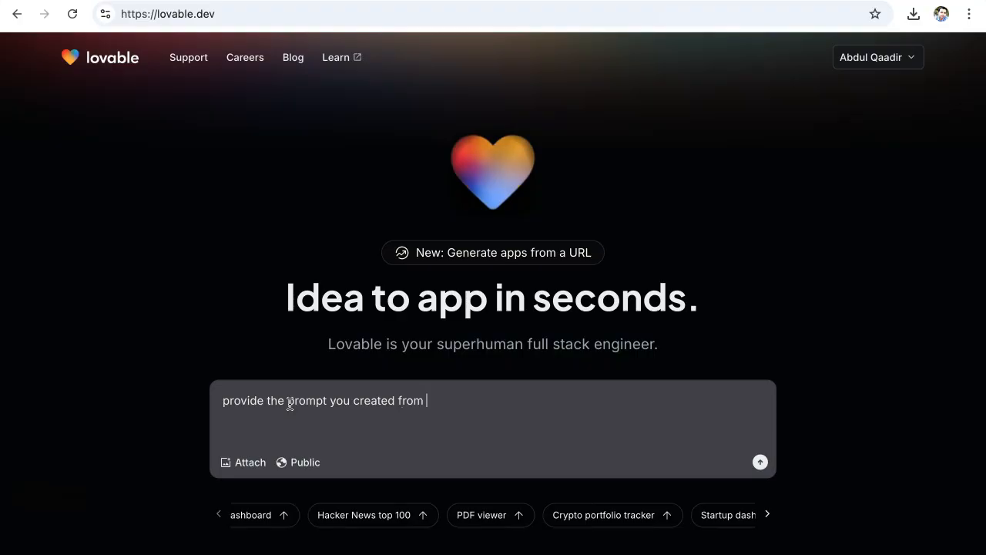
text(chatGPT)
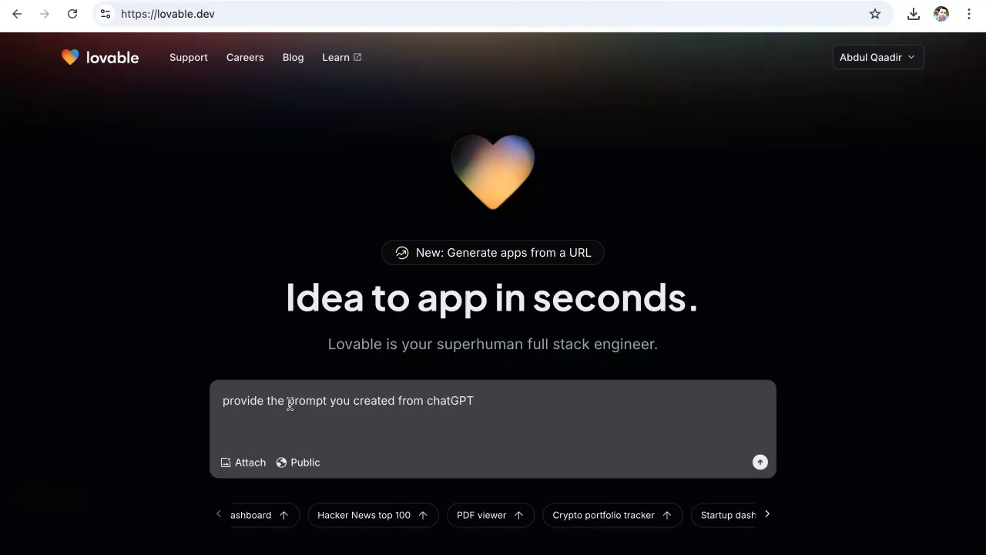
key(ctrl+a)
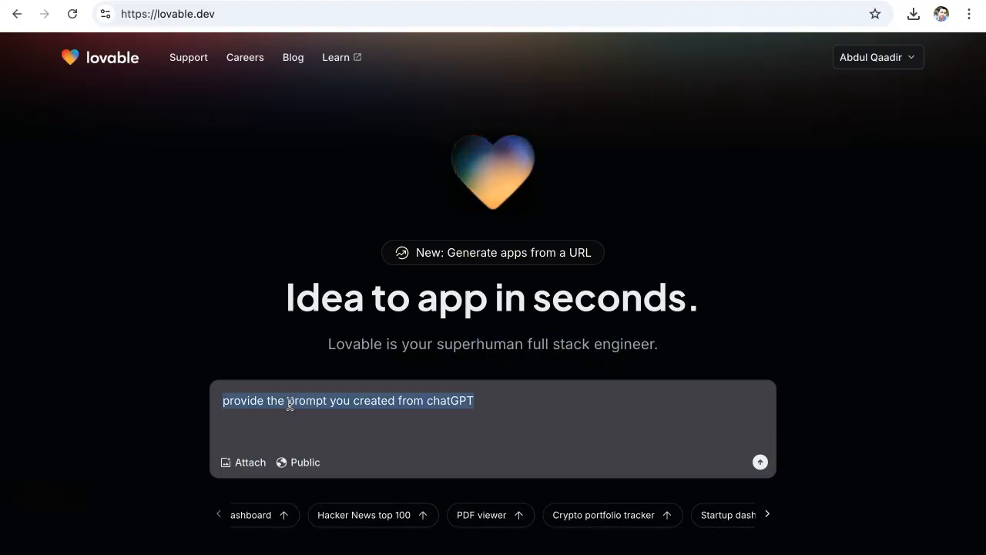
key(BackSpace)
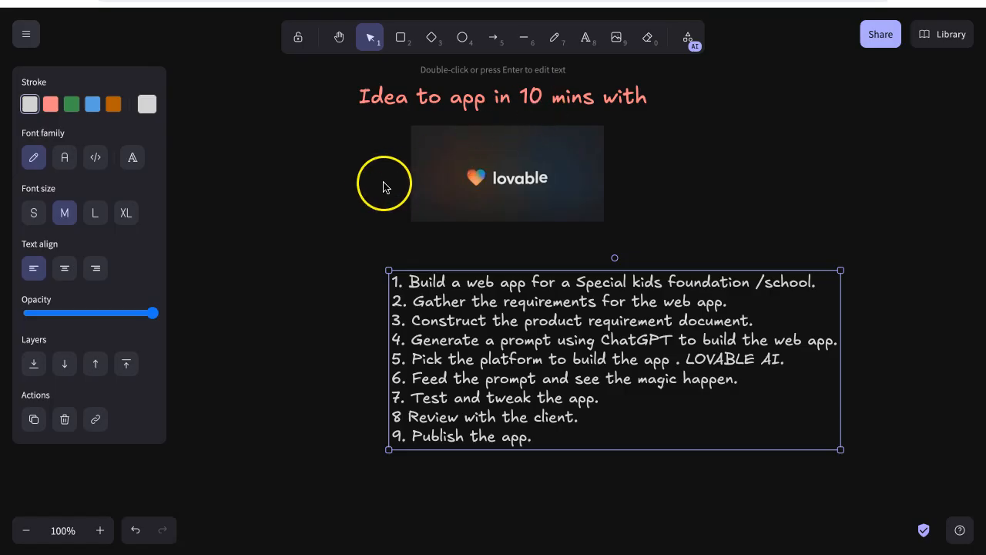
click(371, 198)
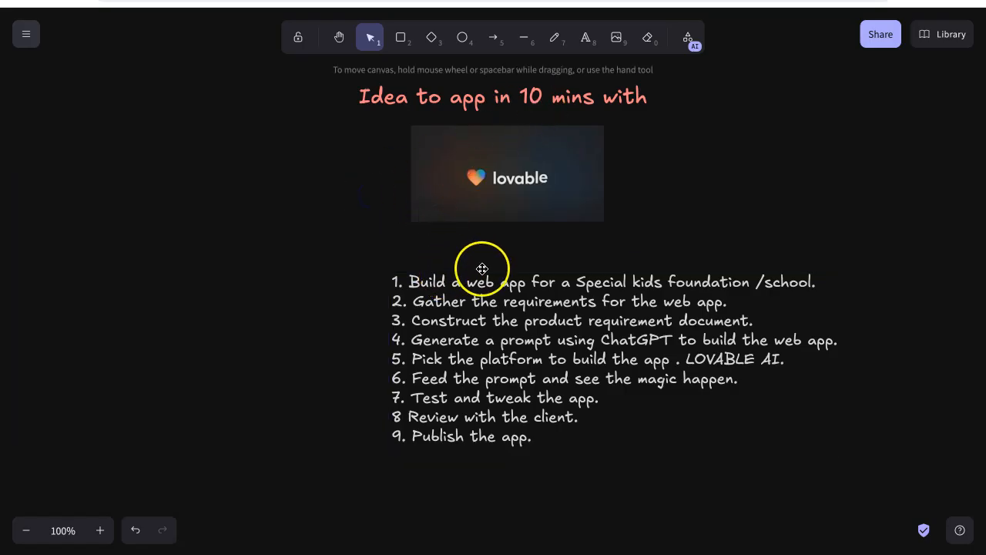
click(503, 302)
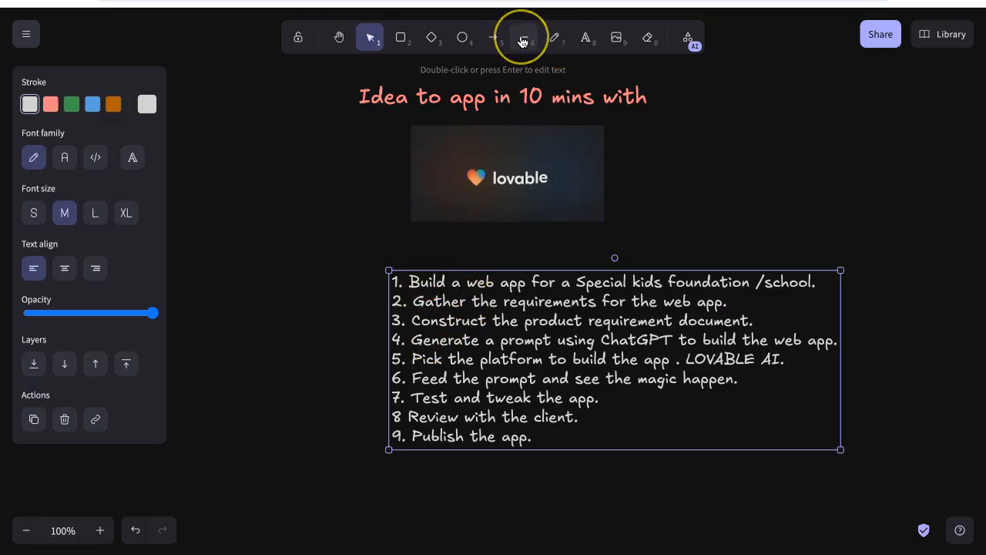
click(491, 37)
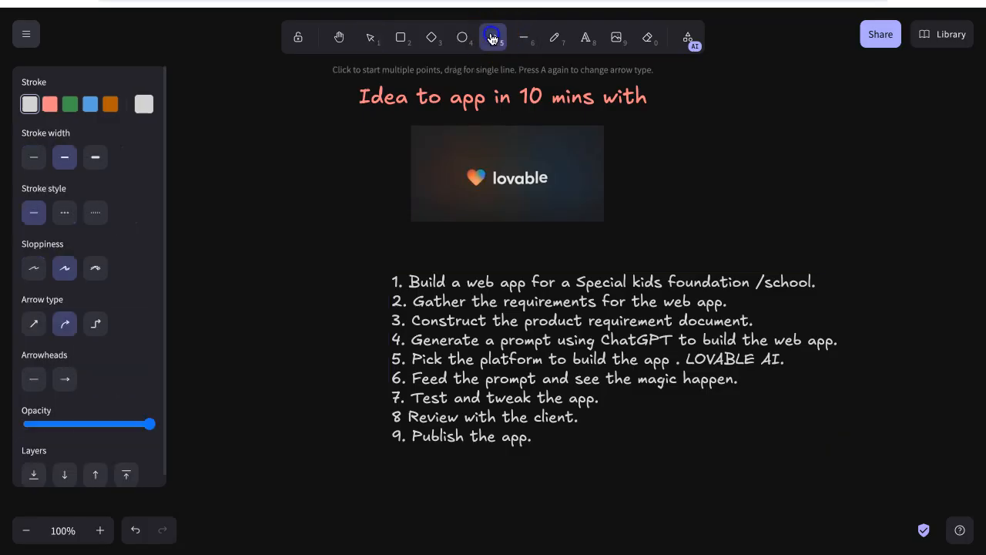
click(416, 281)
drag(455, 282, 605, 281)
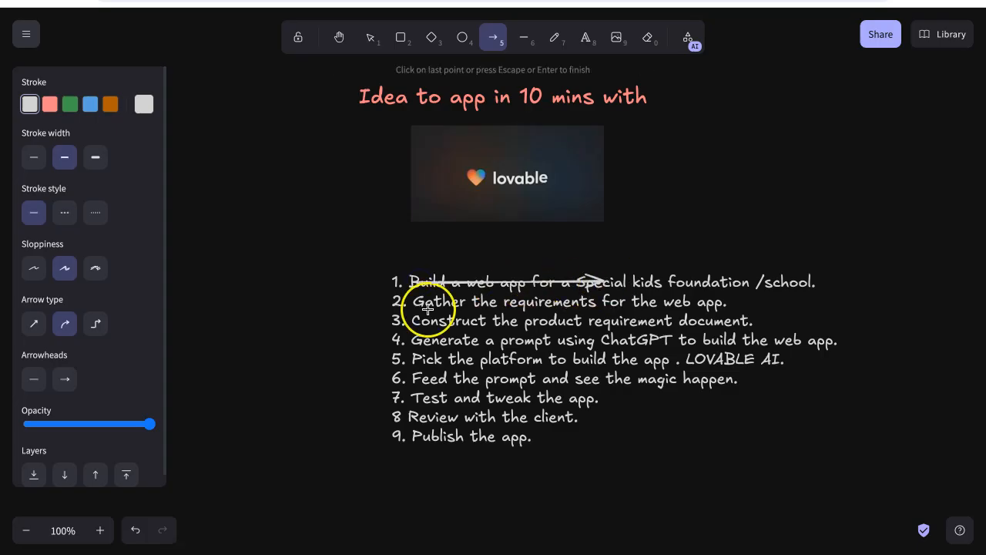
click(560, 283)
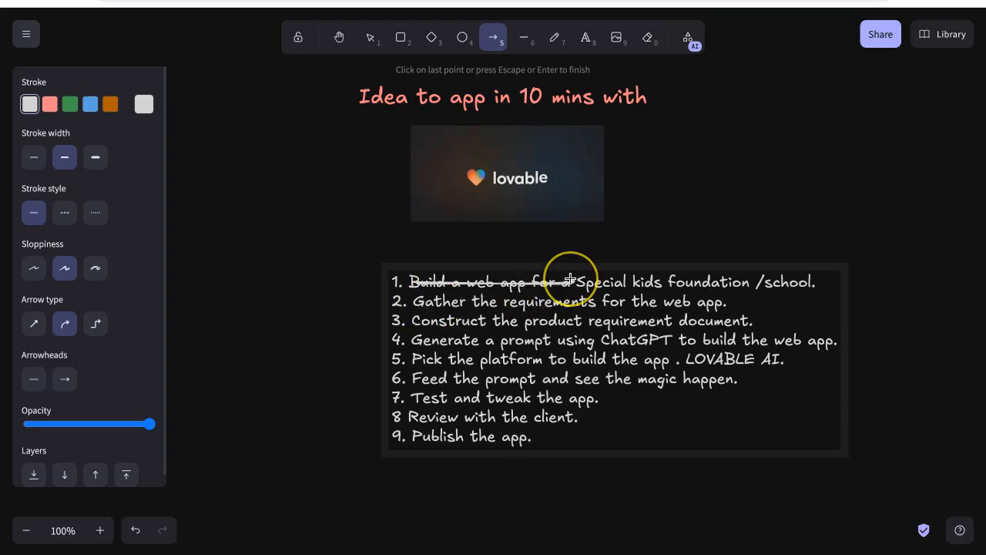
right_click(571, 279)
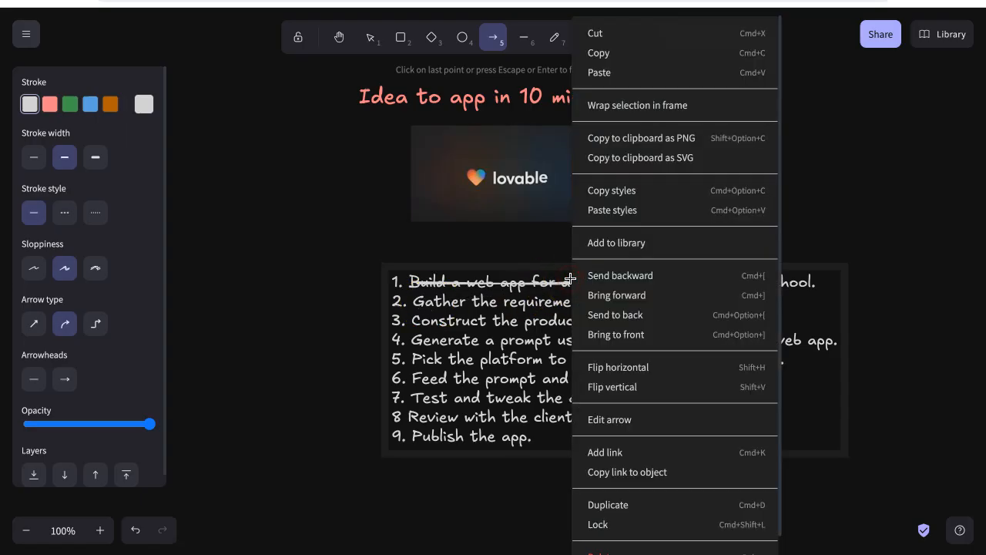
click(343, 253)
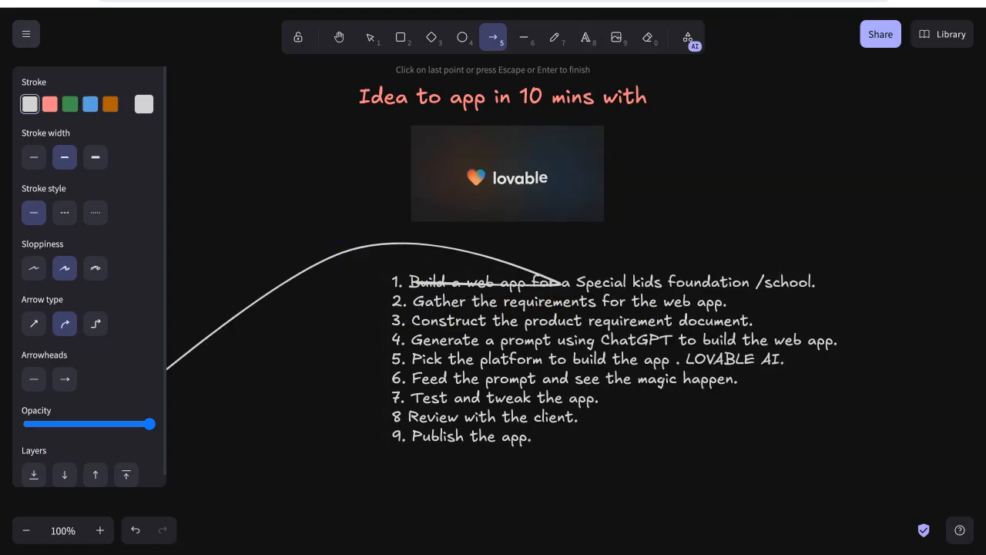
key(Delete)
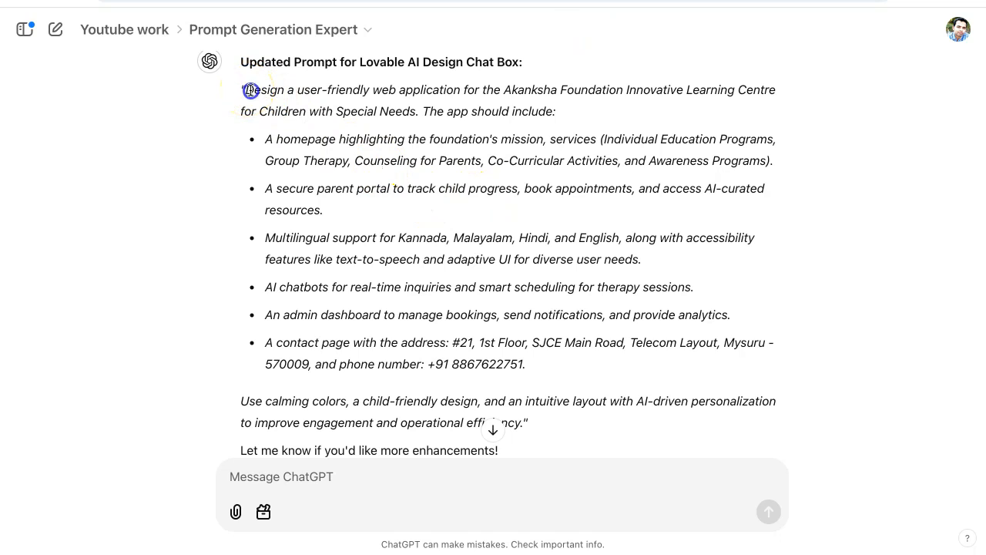
- Copy the updated Lovable AI prompt from the ChatGPT reply, from "Design a user-friendly web application" through "operational efficiency."
drag(249, 90, 301, 112)
drag(343, 165, 422, 286)
drag(449, 318, 552, 420)
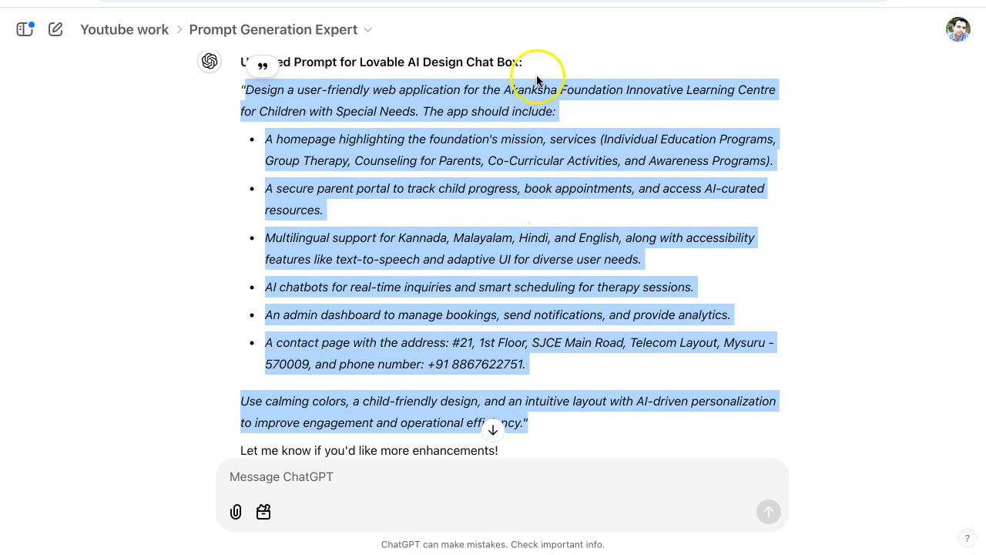
key(ctrl+Tab)
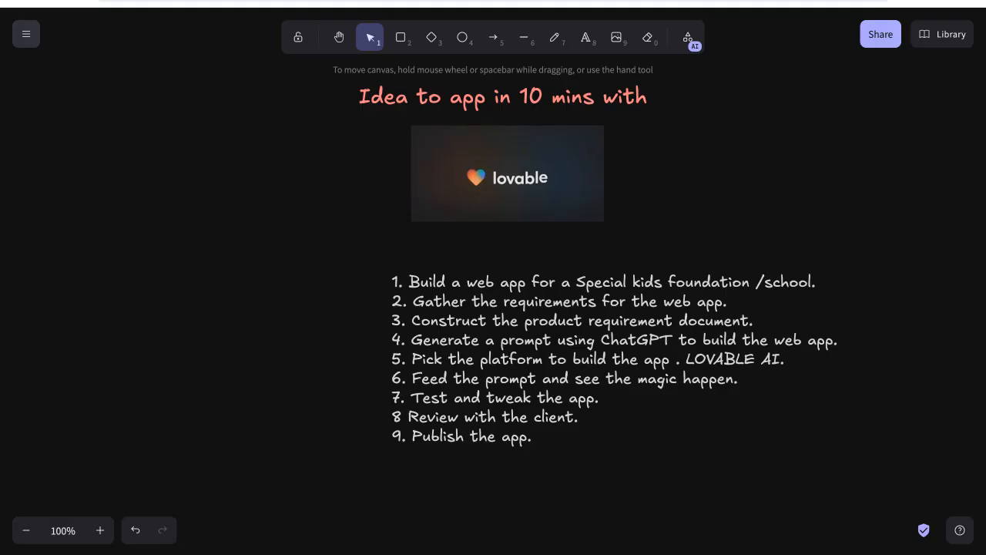
click(415, 280)
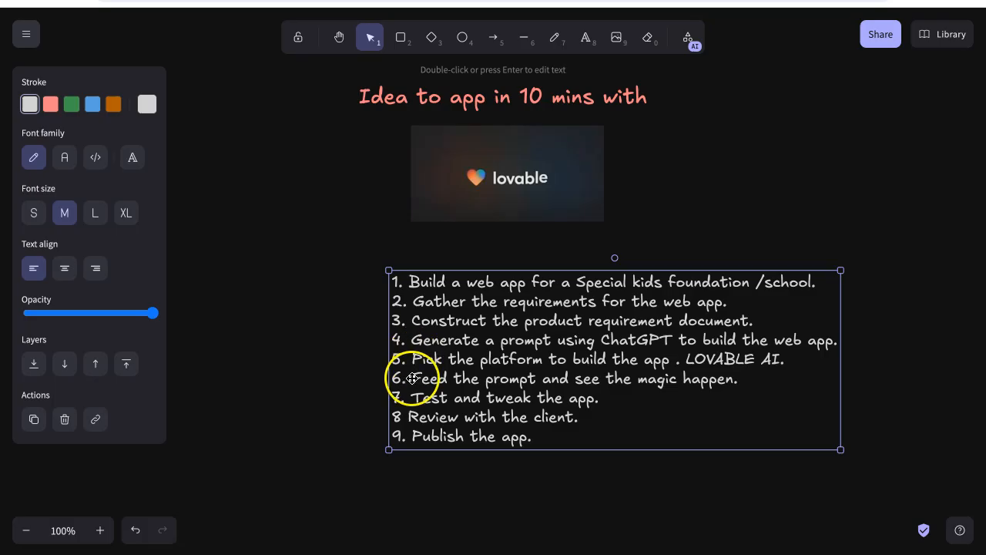
mouse_move(601, 1)
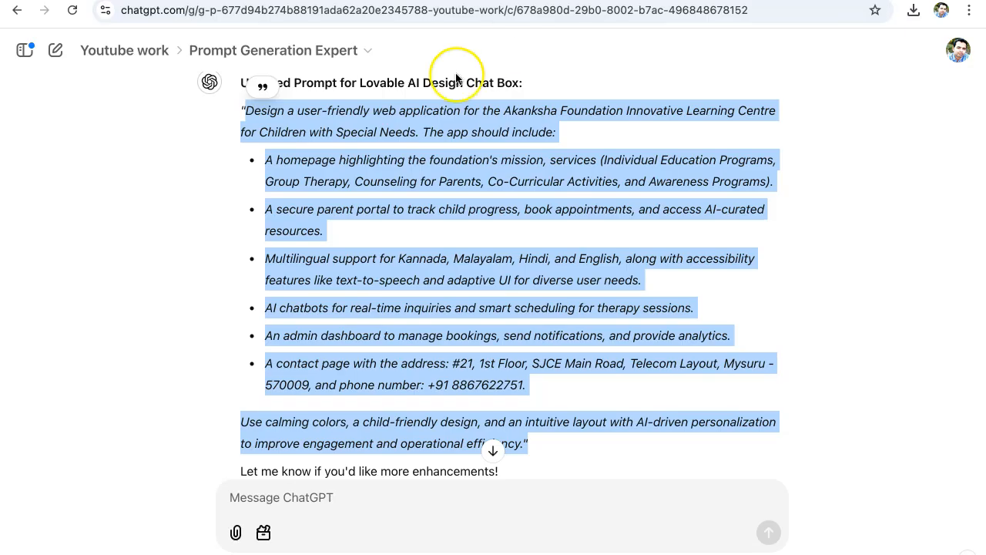
right_click(282, 132)
click(310, 164)
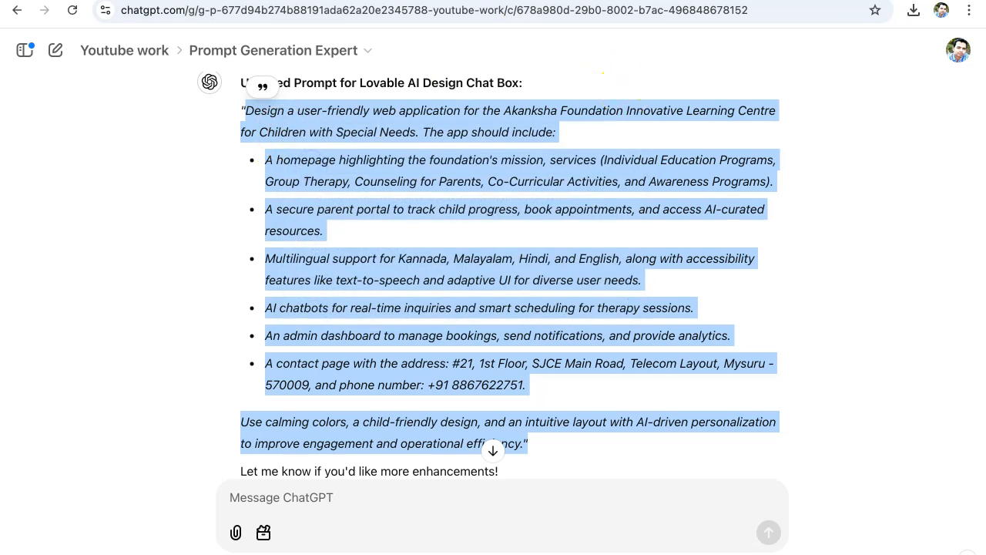
- Switch to Lovable, paste the copied prompt into its request box, check its beginning and submit it to build the app
click(825, 1)
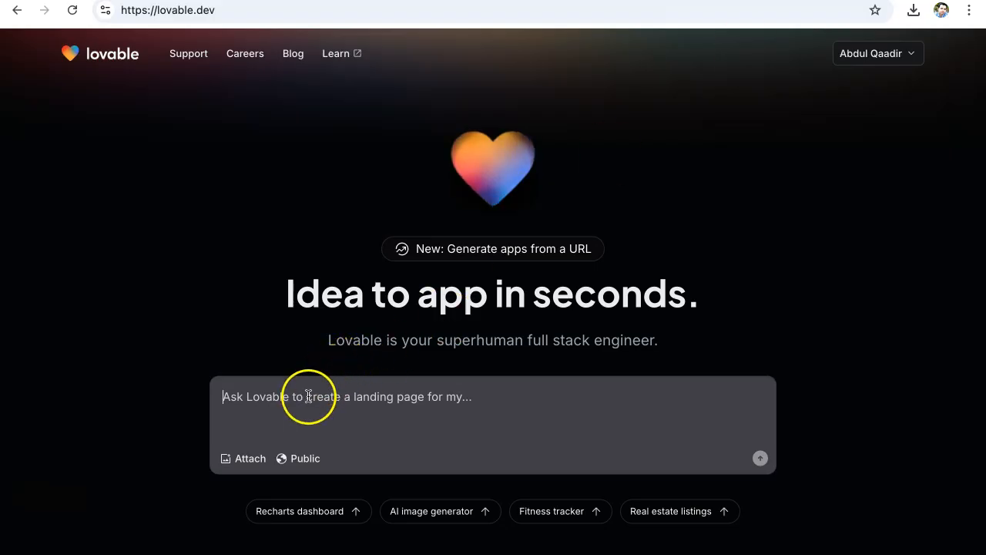
click(307, 397)
key(ctrl+v)
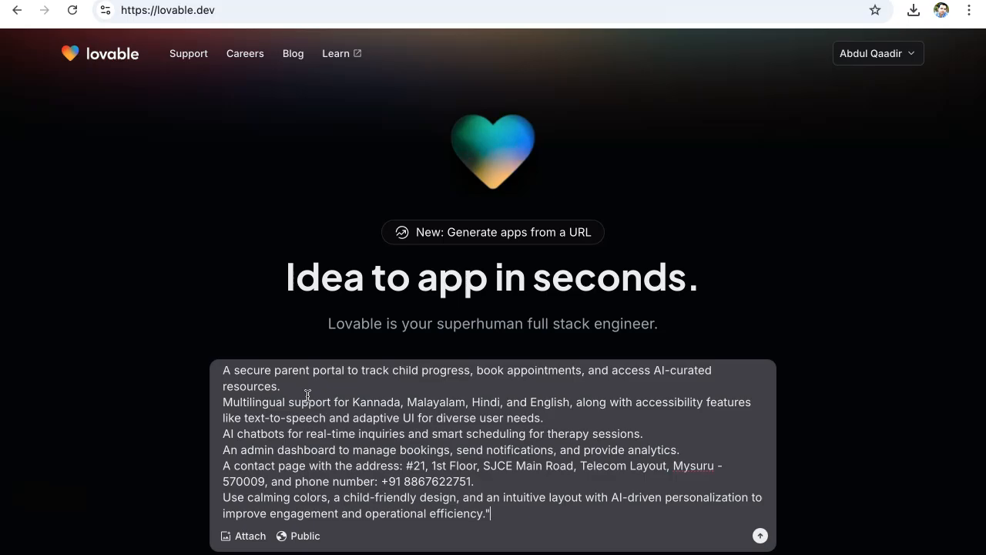
scroll(307, 385, up, 3)
click(565, 411)
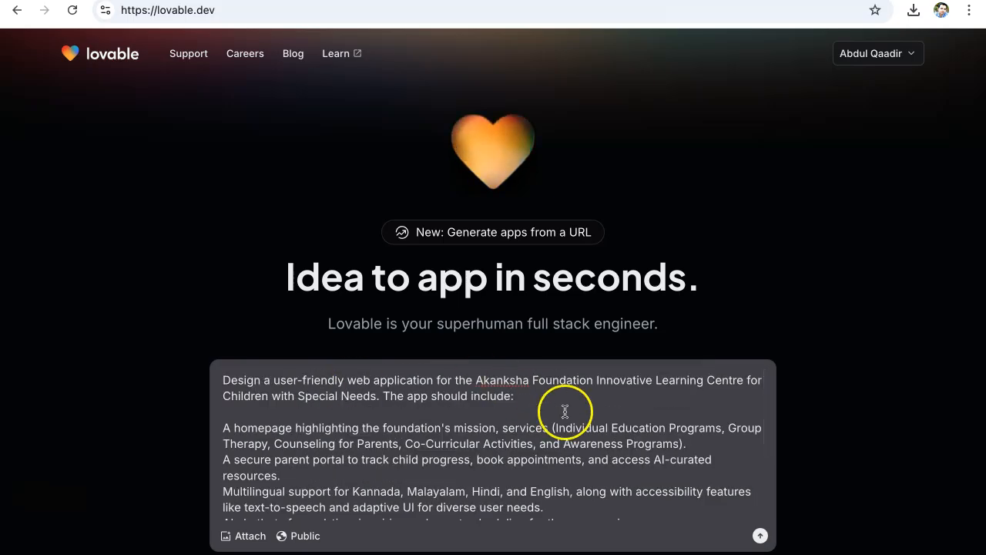
click(760, 538)
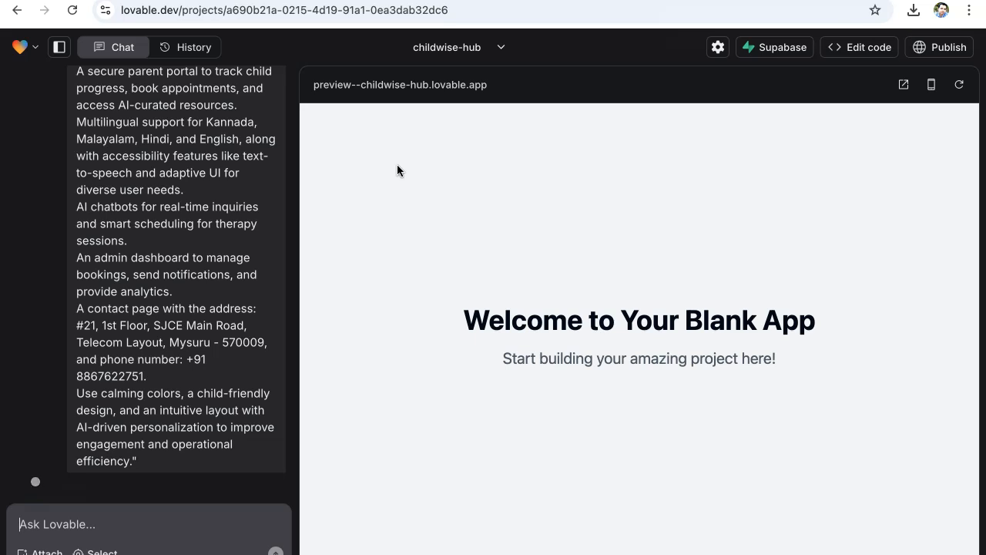
- Read Lovable's build response in the chat, covering the design inspiration, first-version features and the plan for splitting up the request
click(139, 521)
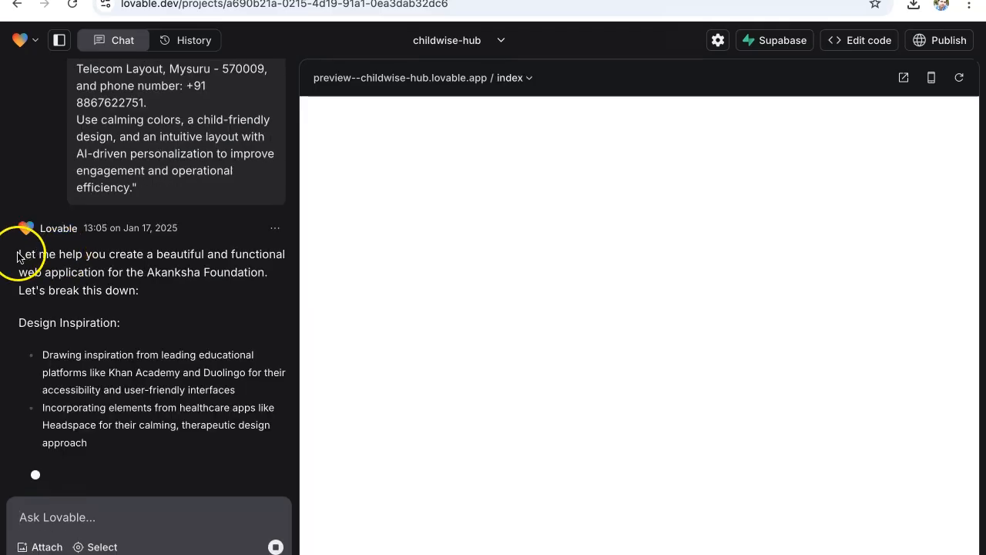
drag(19, 256, 121, 288)
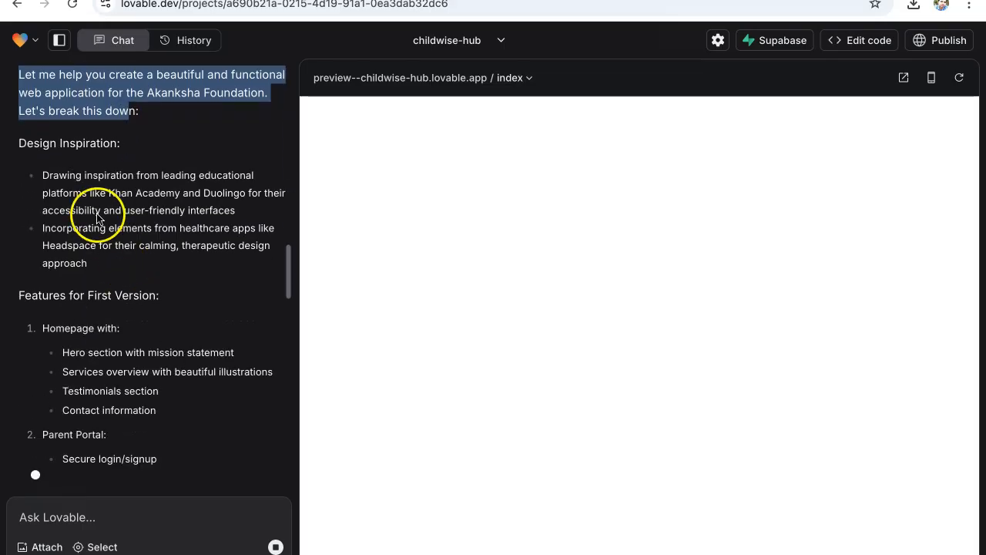
click(92, 184)
drag(92, 184, 192, 264)
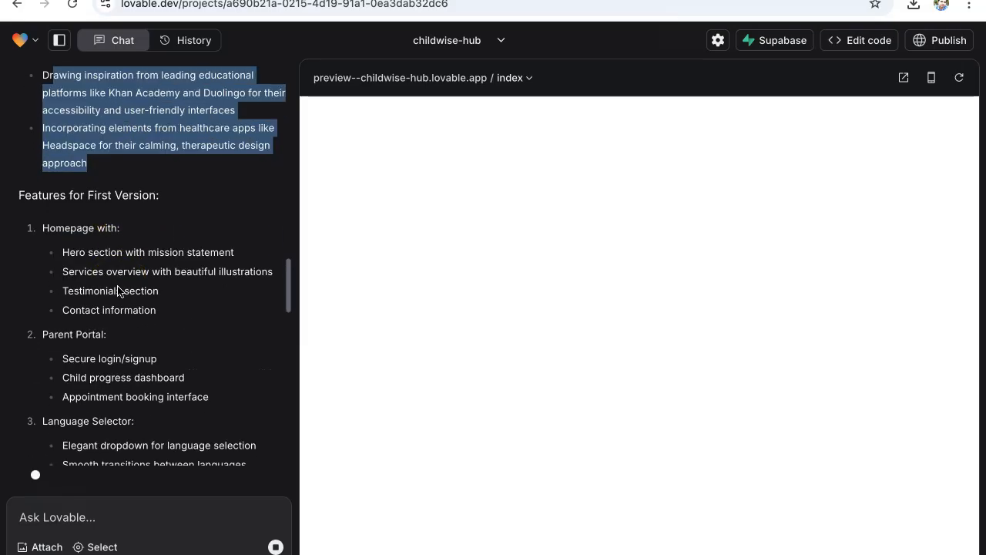
click(42, 229)
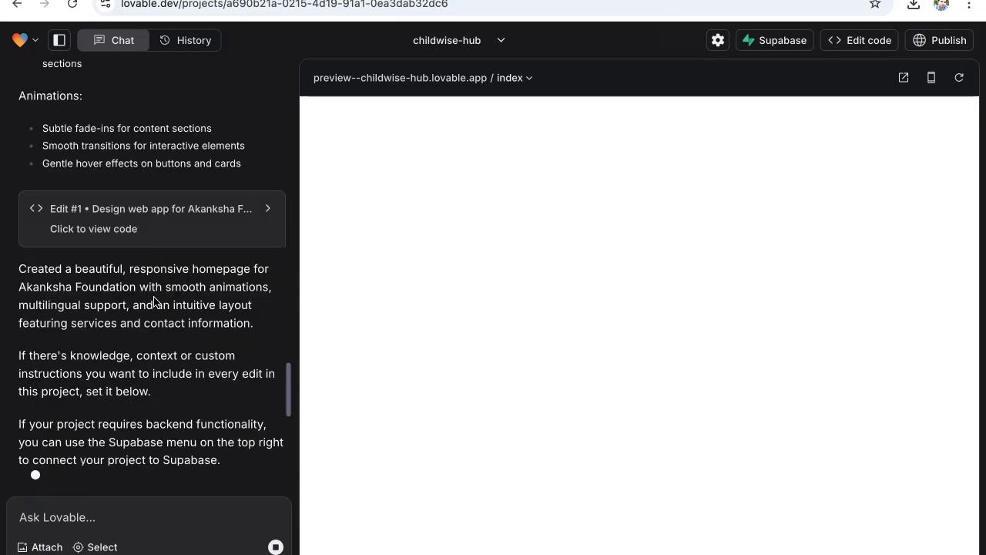
scroll(154, 301, up, 1)
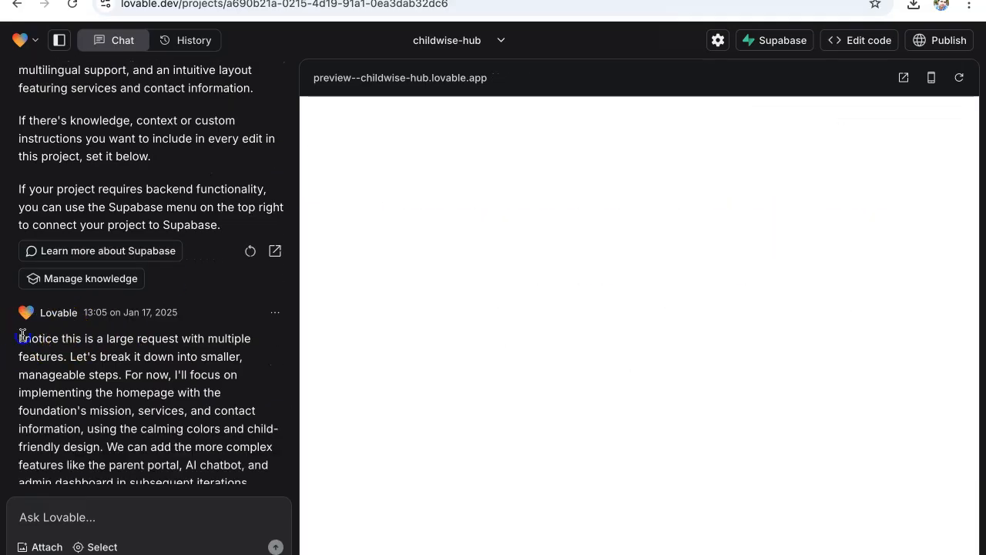
drag(51, 340, 149, 373)
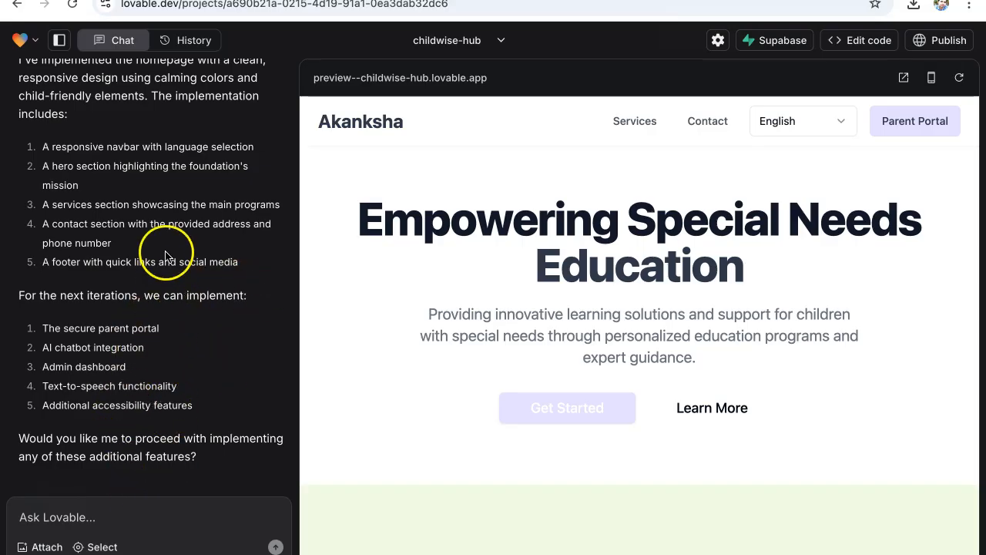
- Jump to the Services section in the generated app's preview and look through its program cards
click(648, 127)
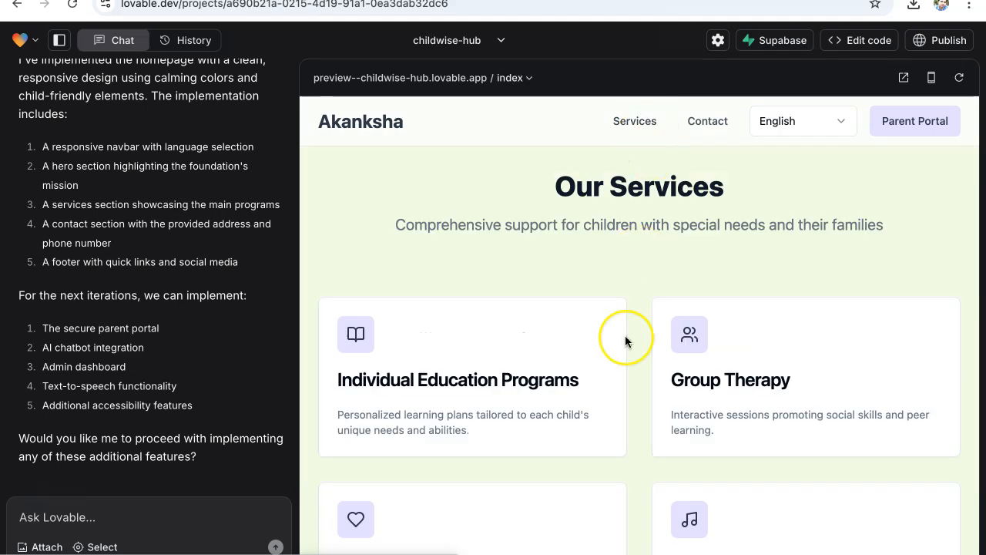
scroll(625, 339, down, 3)
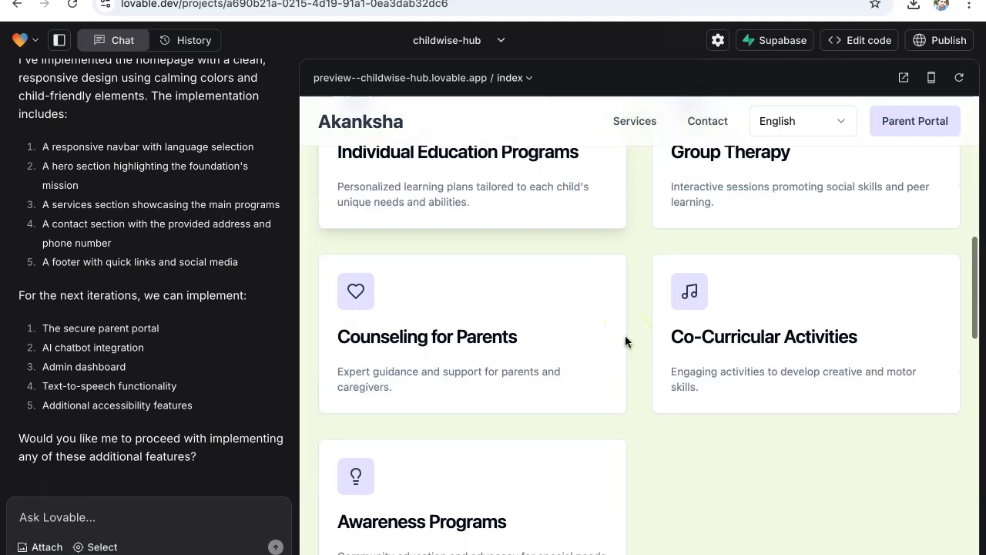
scroll(626, 339, down, 2)
scroll(625, 339, up, 7)
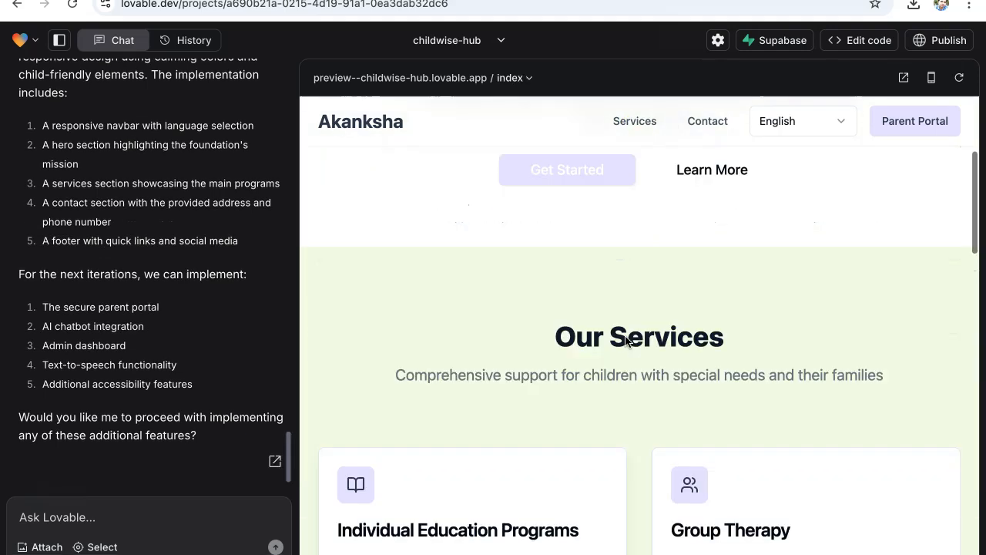
- Jump to the Contact section in the app preview, look over its contact cards and return to the page's beginning
click(708, 121)
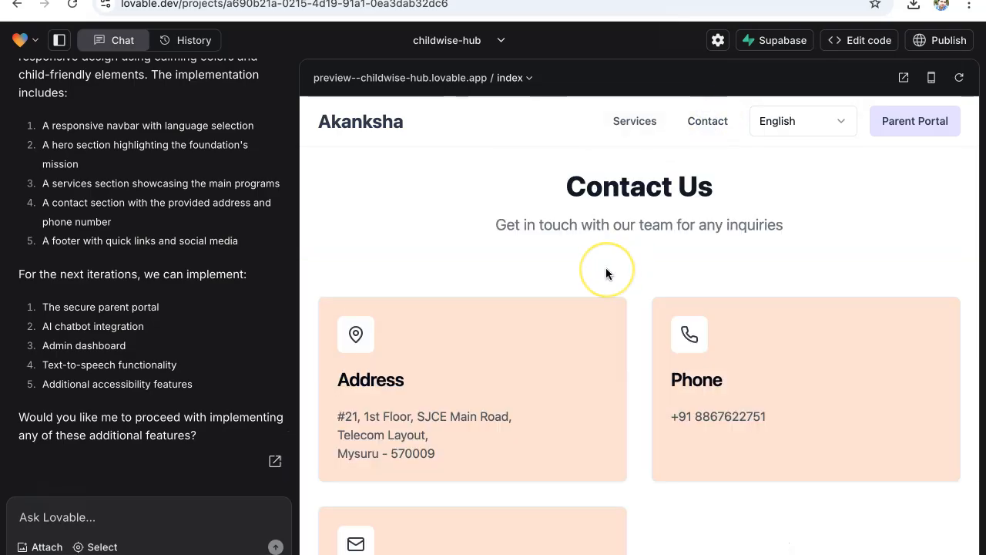
scroll(605, 274, down, 3)
scroll(606, 274, up, 5)
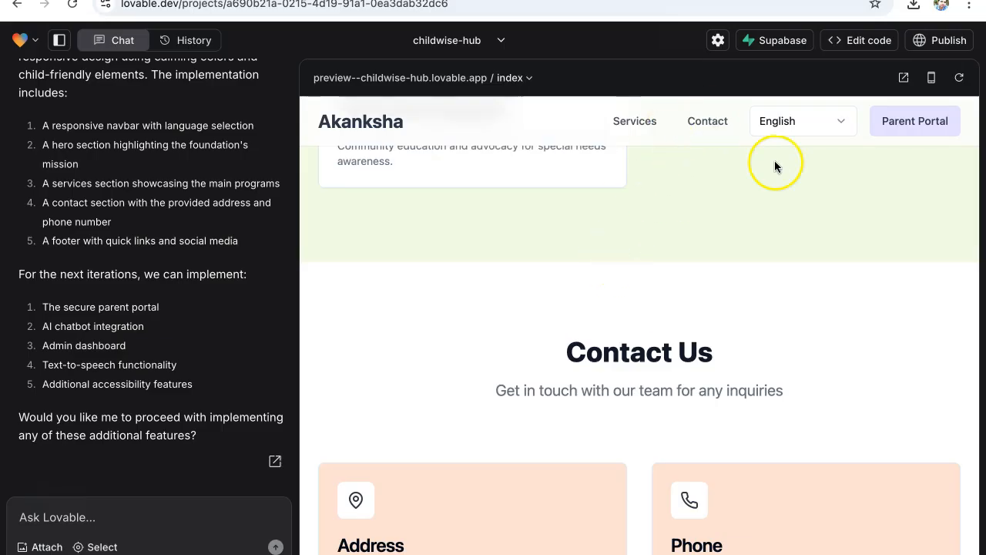
scroll(852, 168, up, 4)
scroll(851, 163, up, 10)
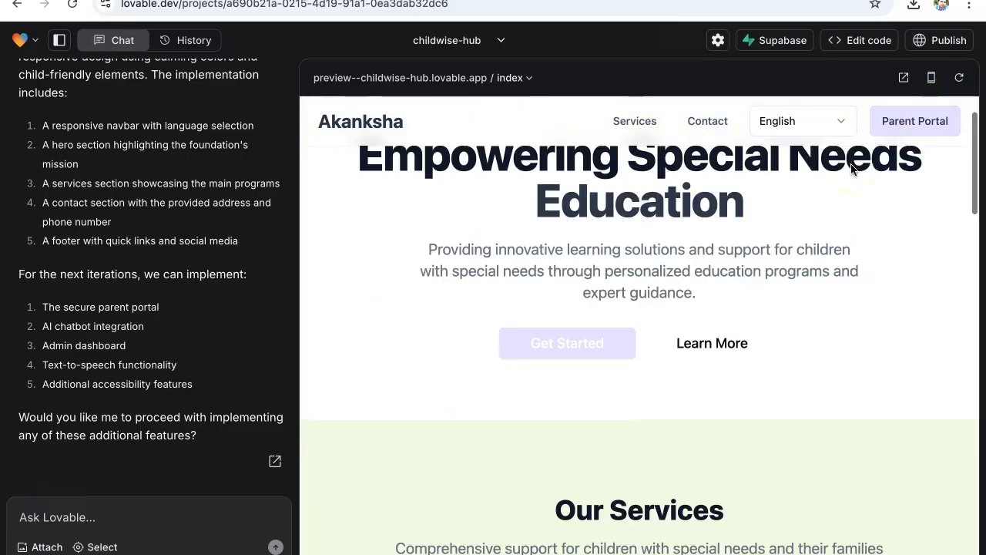
- Test the preview's Services link and the Akanksha site title's link back to the home page
click(618, 125)
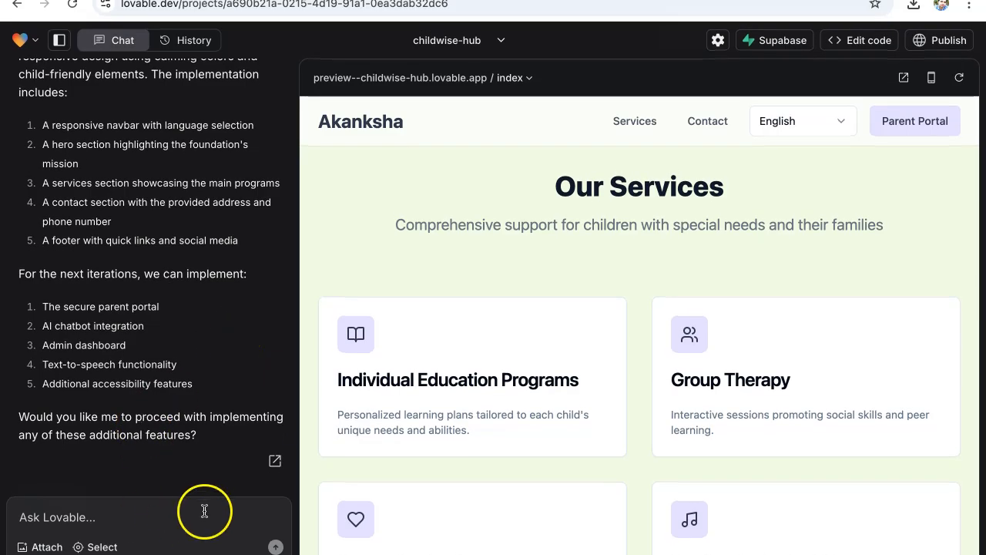
click(630, 129)
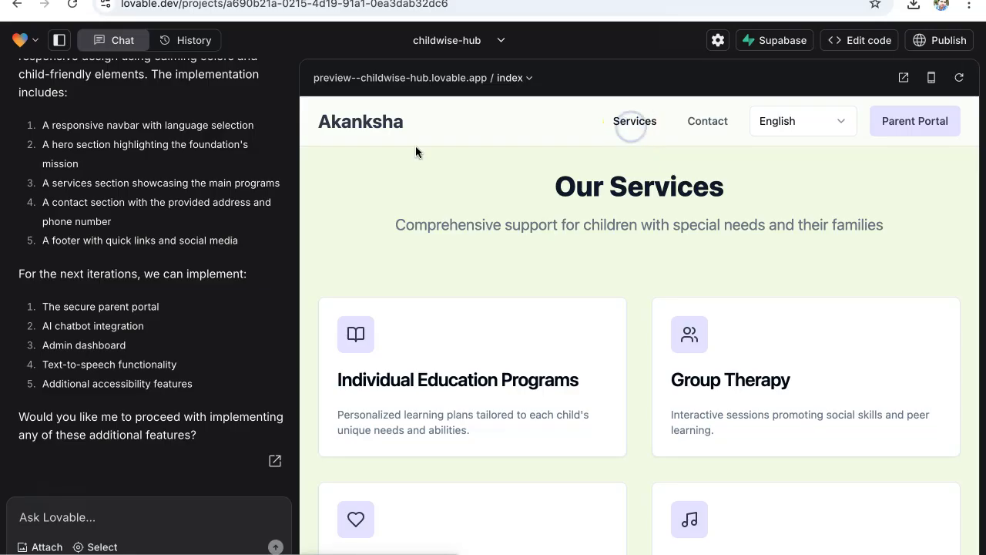
click(394, 123)
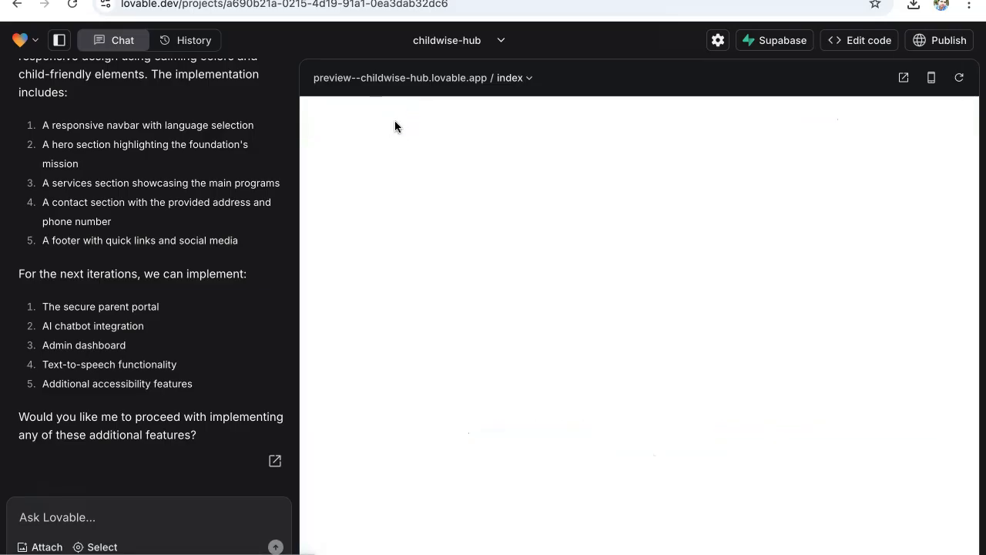
click(422, 251)
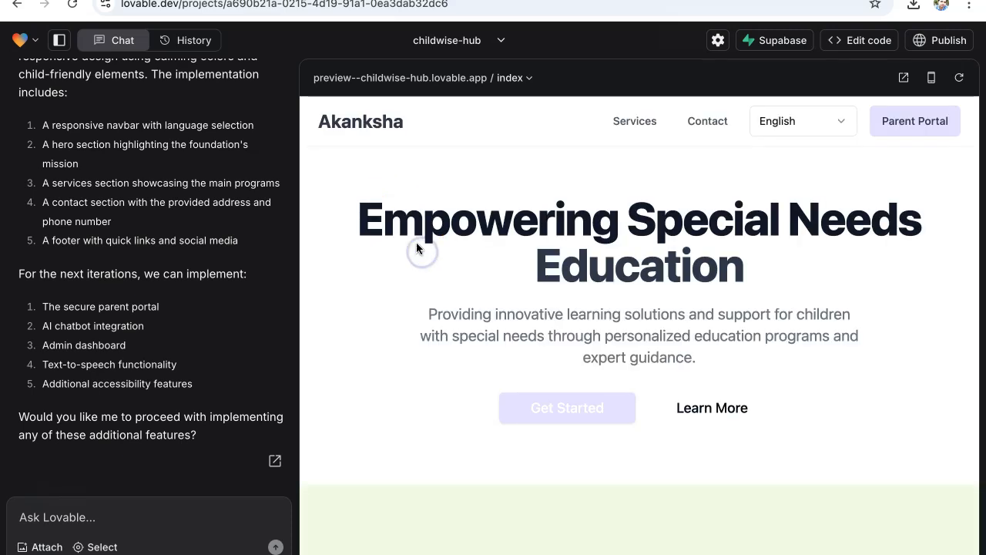
- Submit the request "make the name Akanksha Foundation" to Lovable
click(135, 510)
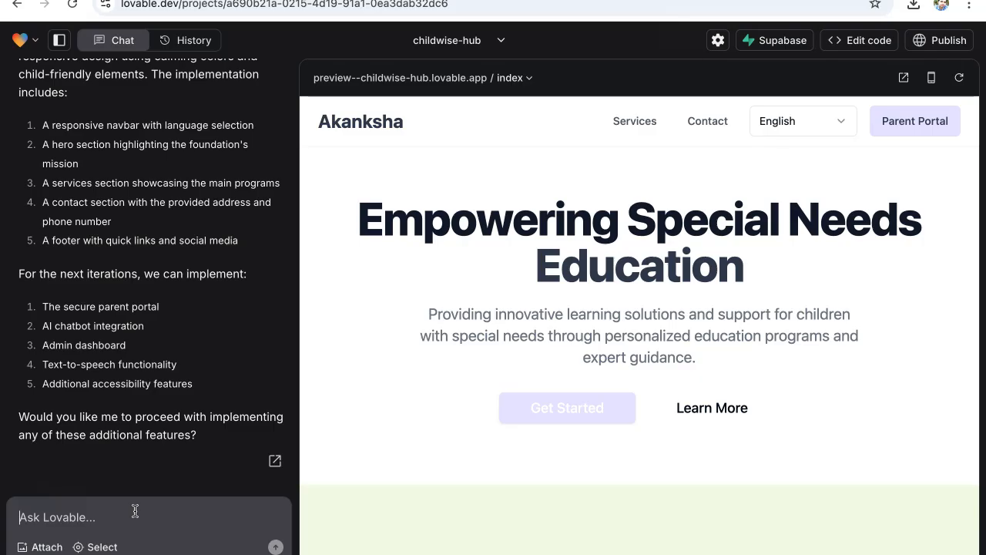
text(make the name Akanksha Foundation)
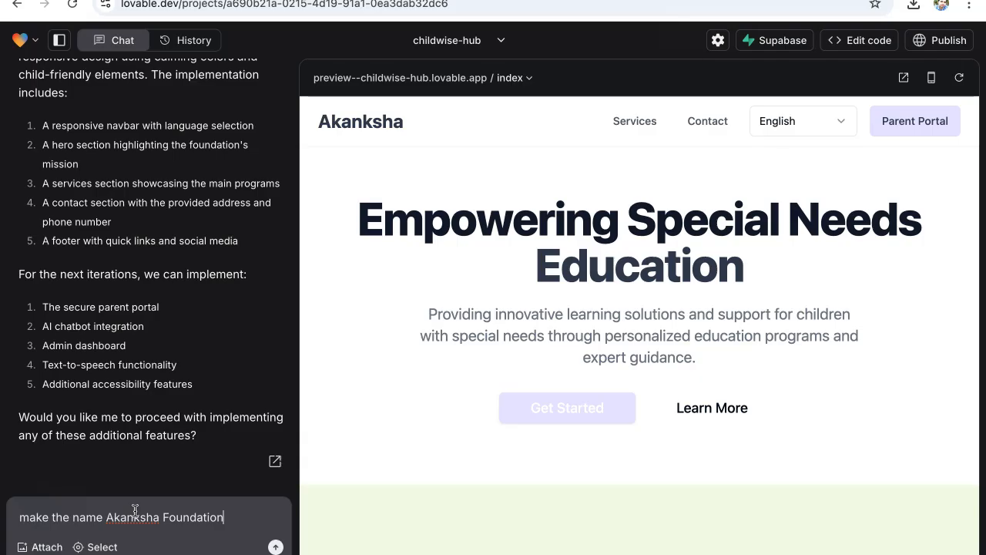
key(Return)
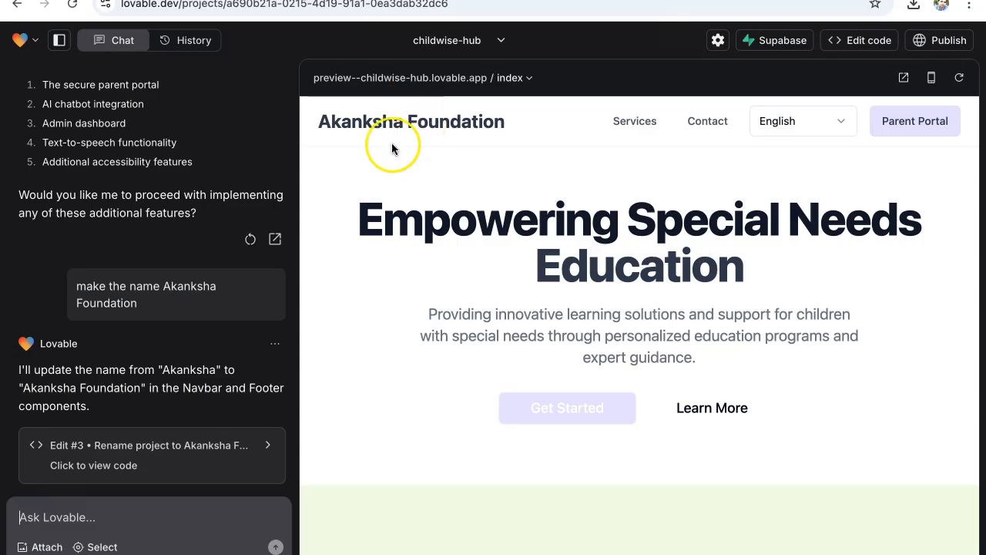
- Copy the next-iteration list from "implement:" through "Additional accessibility features" in Lovable's earlier reply and submit it as a new request
scroll(144, 205, up, 1)
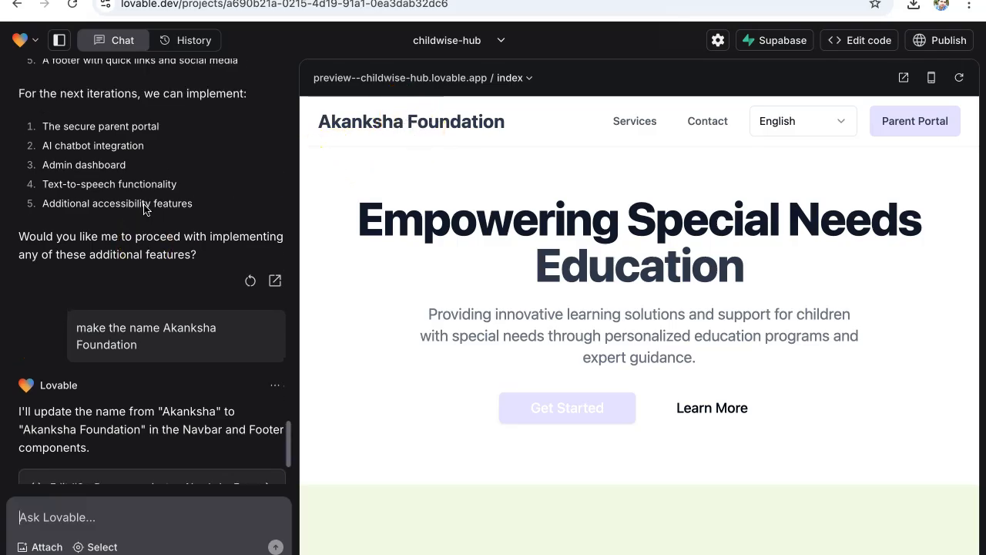
scroll(144, 205, up, 2)
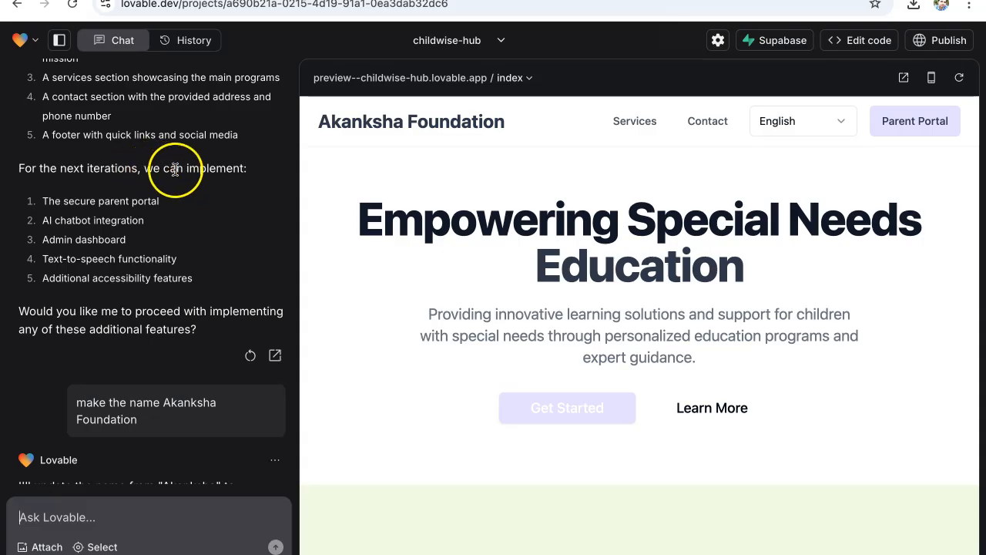
drag(187, 168, 248, 278)
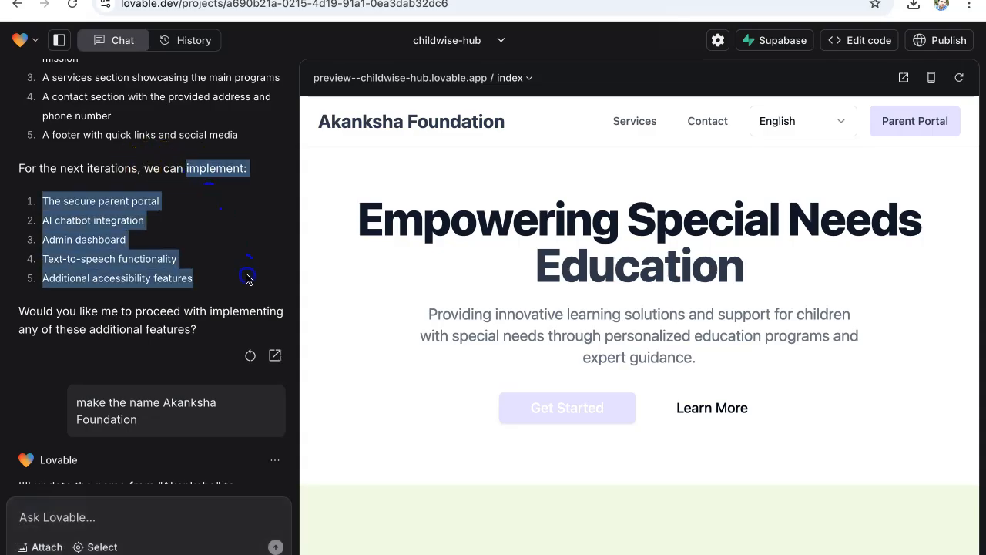
right_click(74, 244)
click(91, 276)
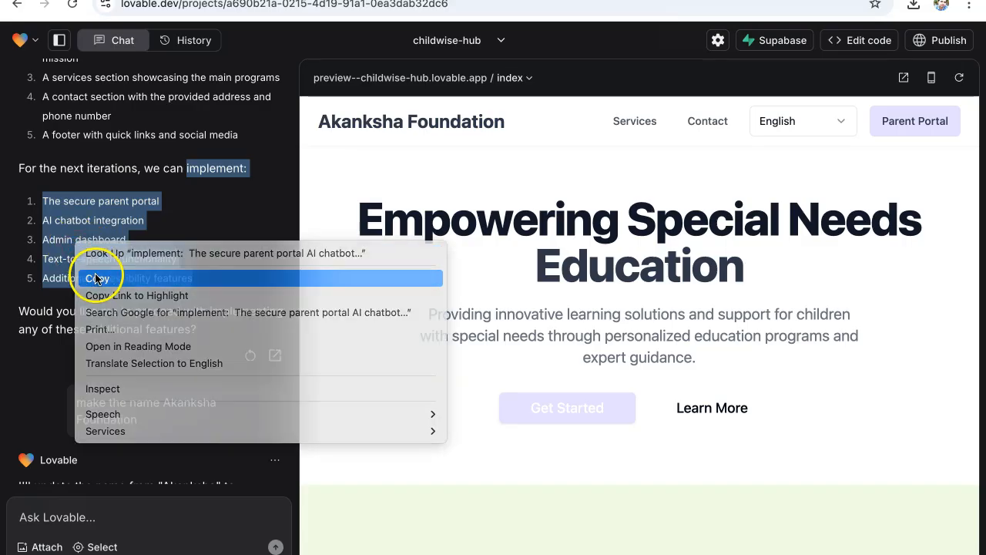
click(108, 518)
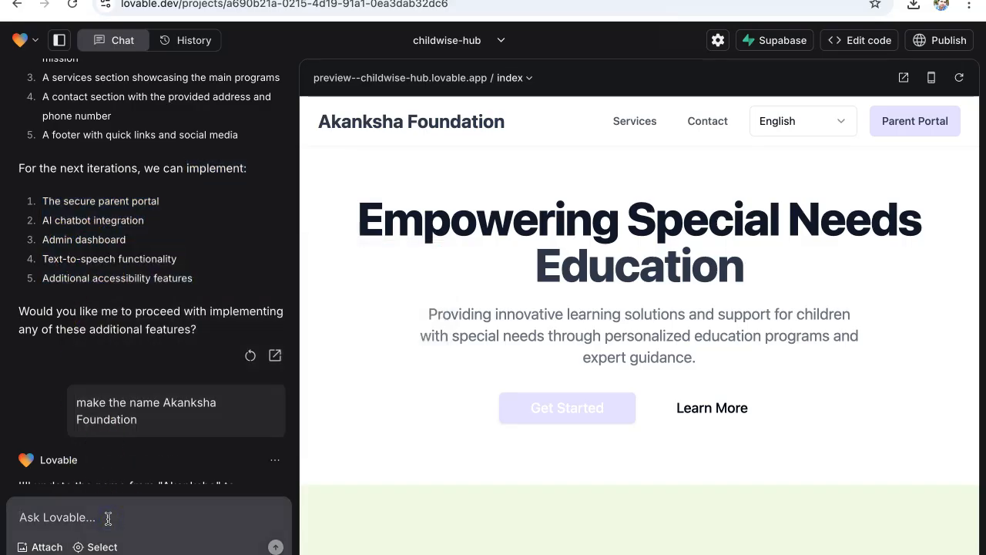
key(ctrl+v)
key(Return)
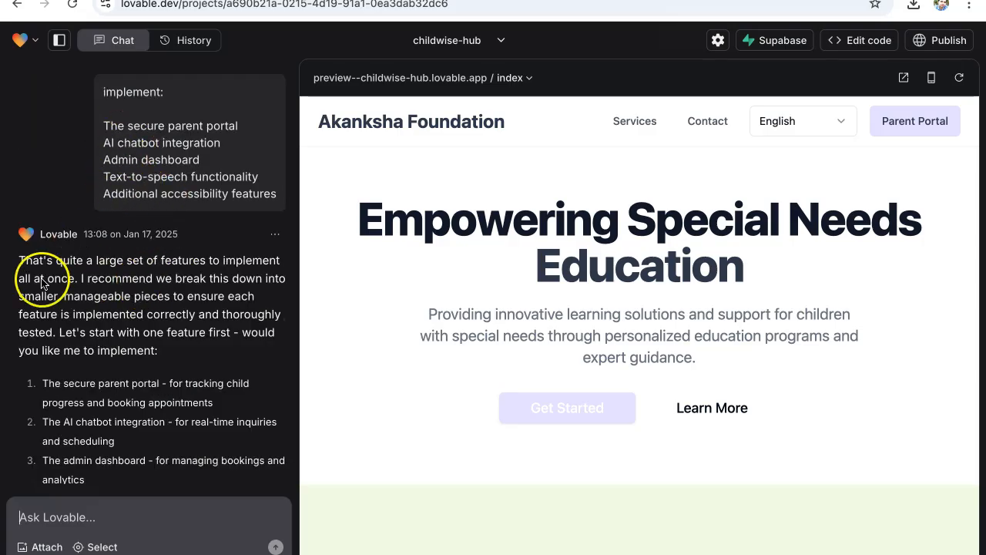
- Read through Lovable's suggested feature breakdown and submit the request "implement 4 and 5 and remove email section from contact"
click(22, 263)
drag(20, 262, 163, 326)
scroll(163, 326, down, 5)
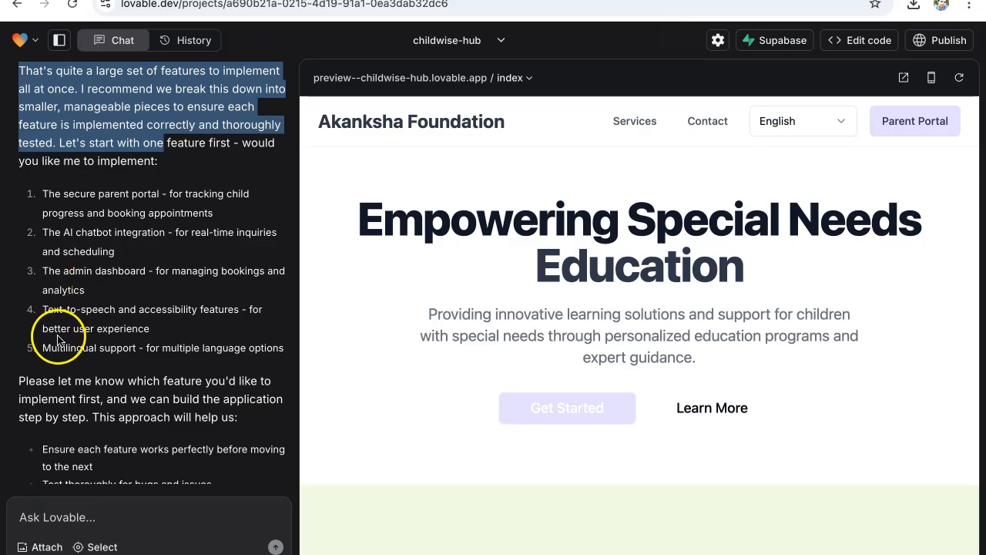
drag(29, 310, 114, 328)
drag(26, 348, 72, 360)
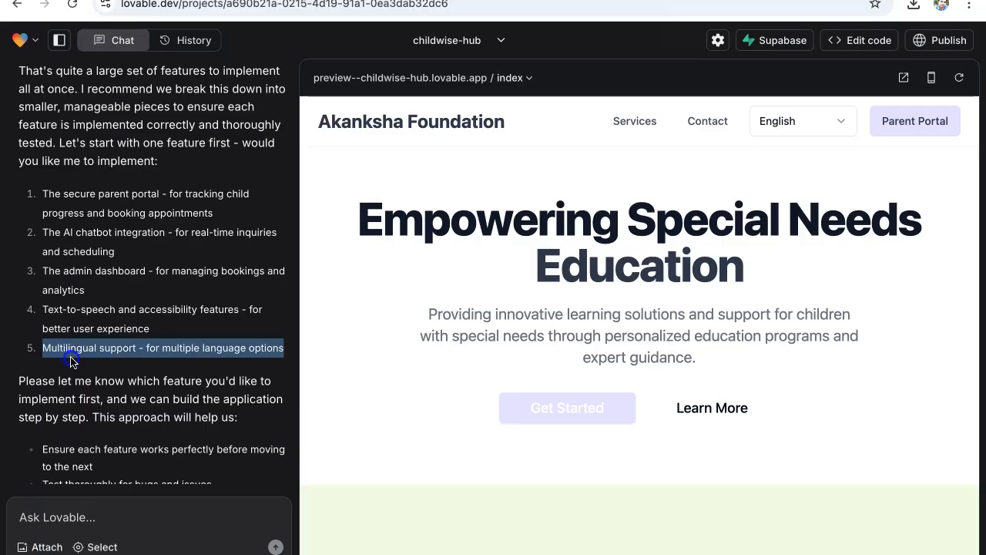
click(118, 516)
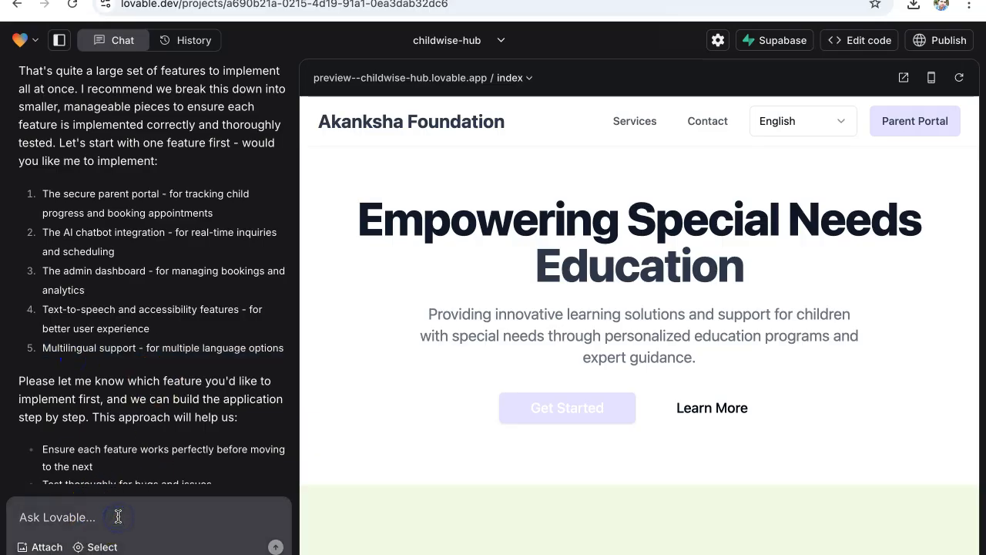
text(i)
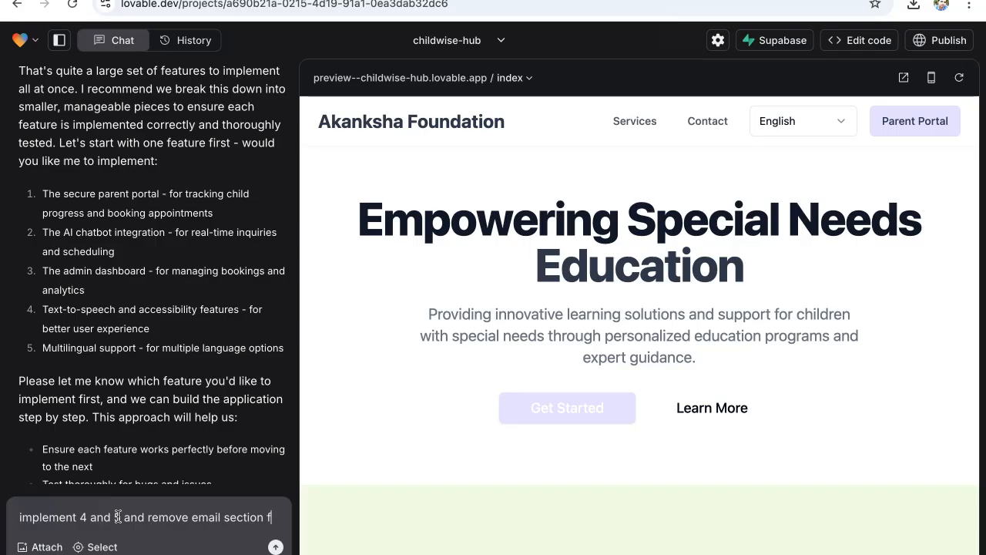
text(rom contact)
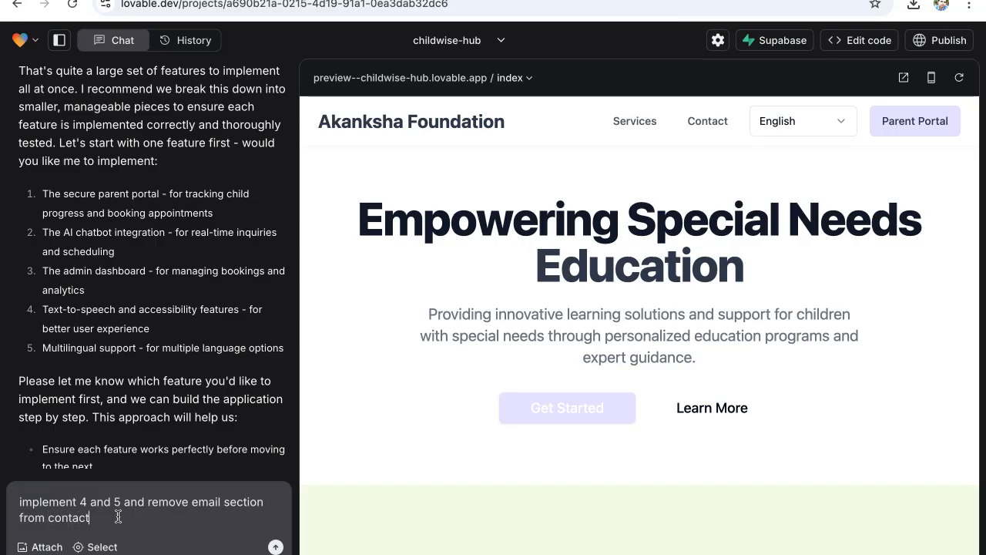
key(Return)
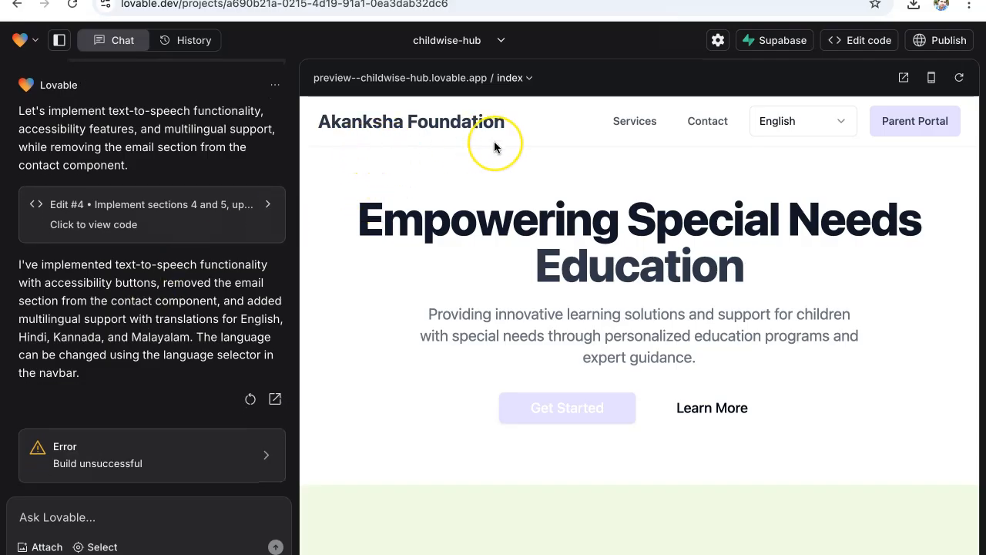
- Review Lovable's implementation and error-fix replies, and try the preview's Learn More, Services and Contact links
scroll(494, 146, down, 3)
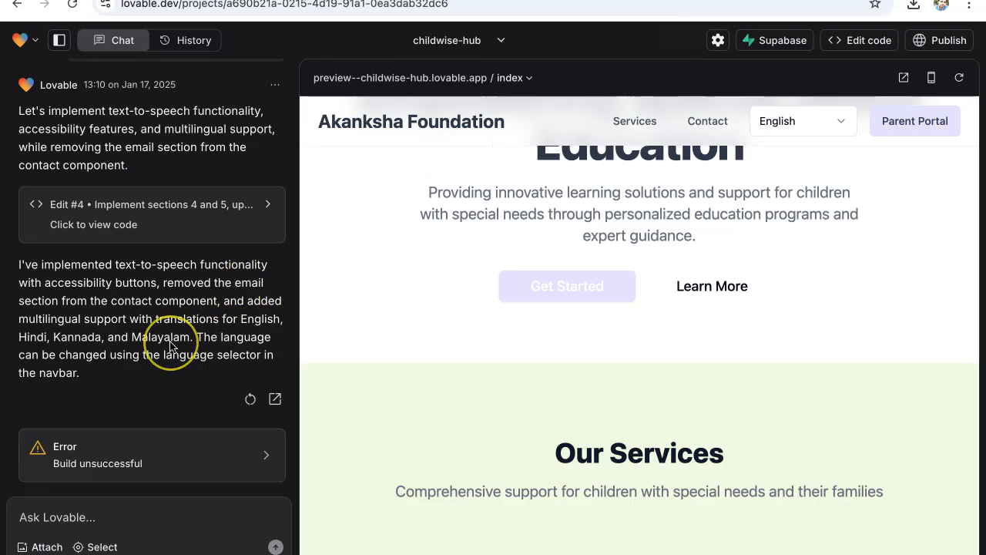
scroll(171, 347, down, 2)
scroll(172, 347, down, 4)
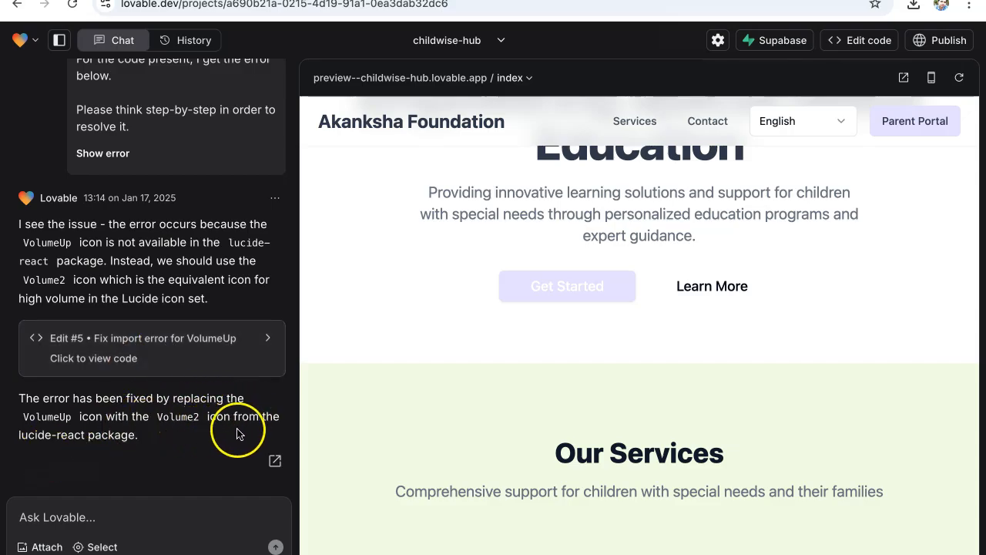
scroll(544, 366, up, 3)
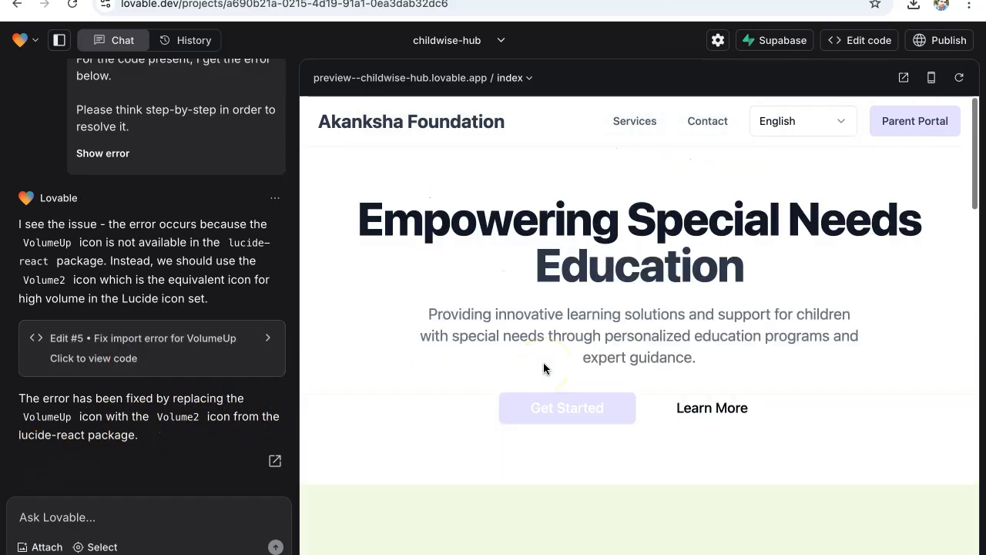
click(698, 411)
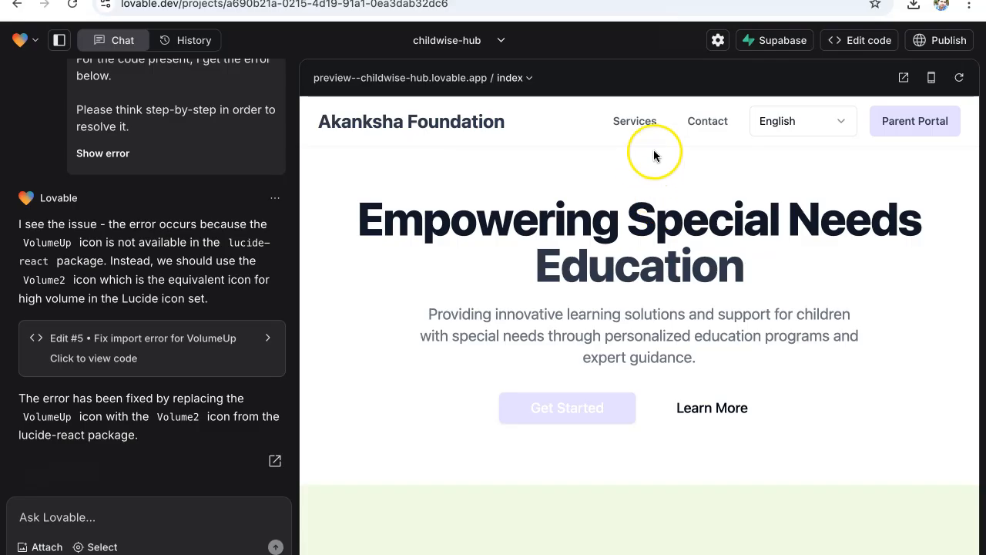
click(634, 123)
click(709, 121)
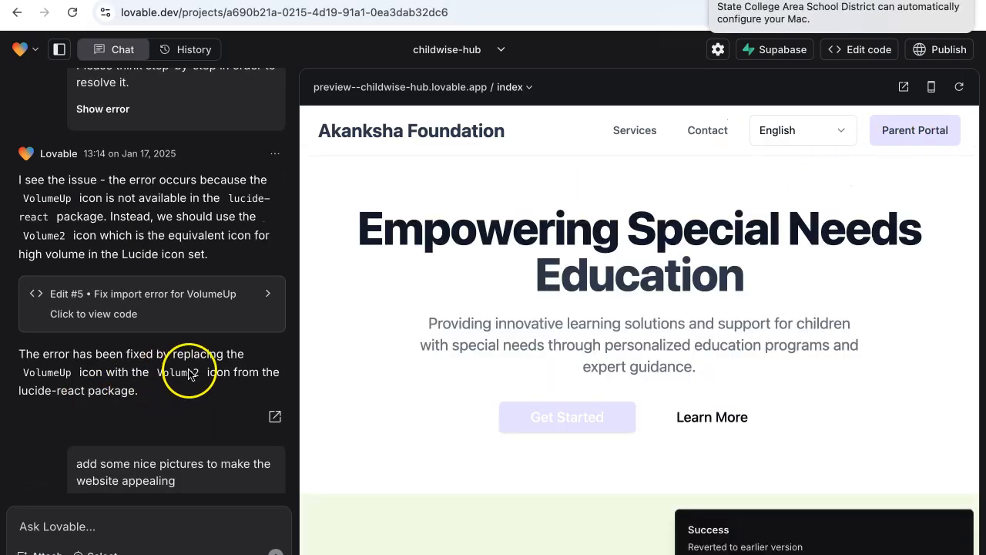
- Deploy the app to a Lovable subdomain with Public visibility
scroll(191, 366, up, 5)
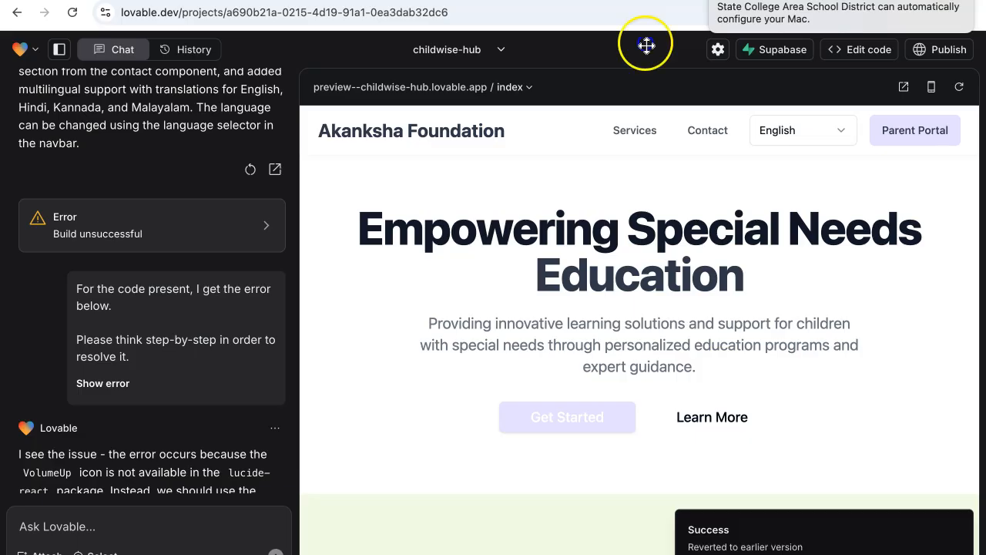
click(937, 53)
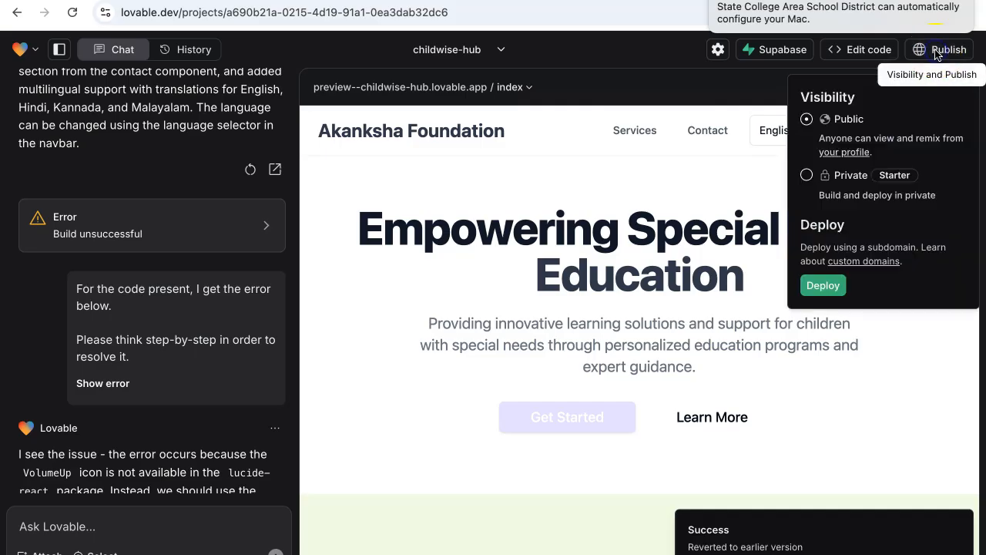
click(824, 286)
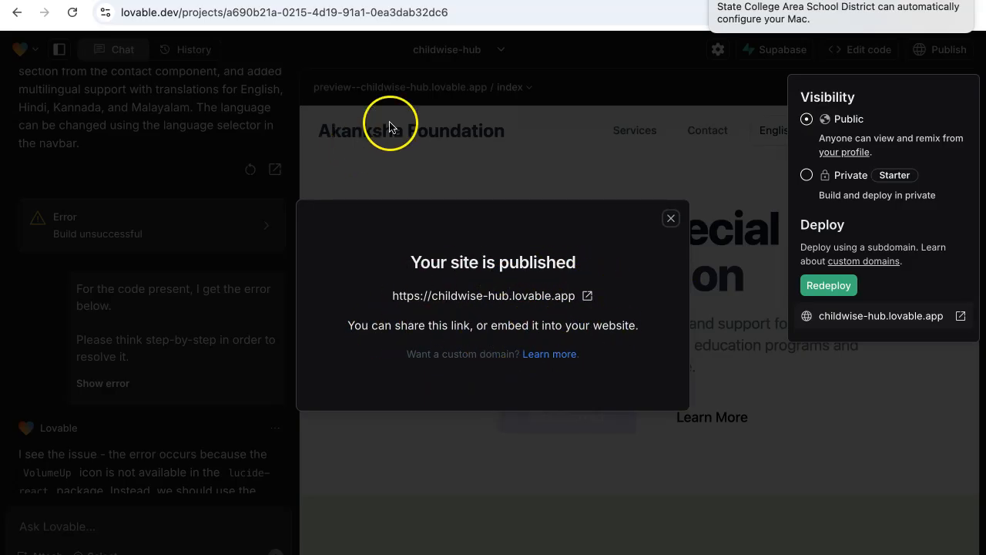
- Switch to the published site in its own browser tab and check its childwise-hub.lovable.app address
click(251, 3)
click(192, 12)
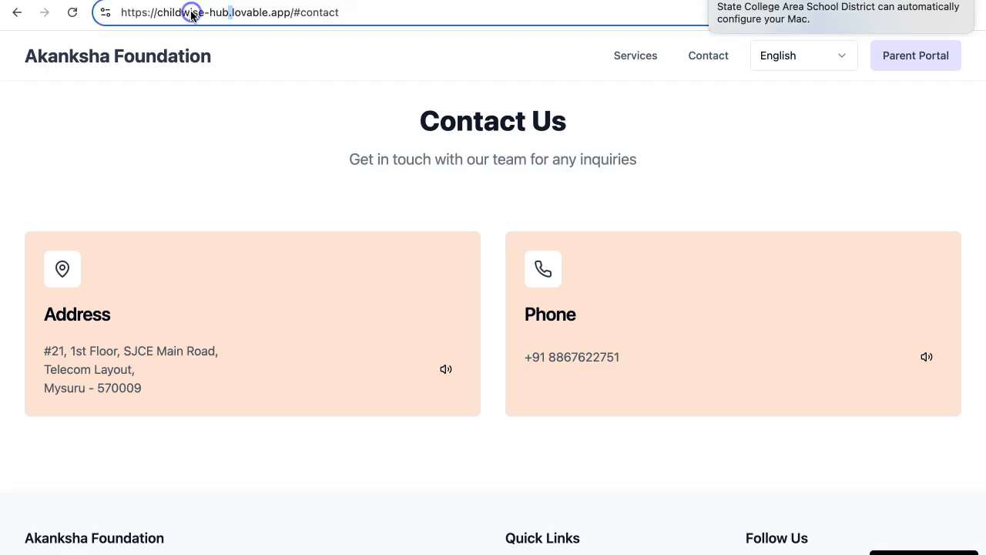
click(363, 77)
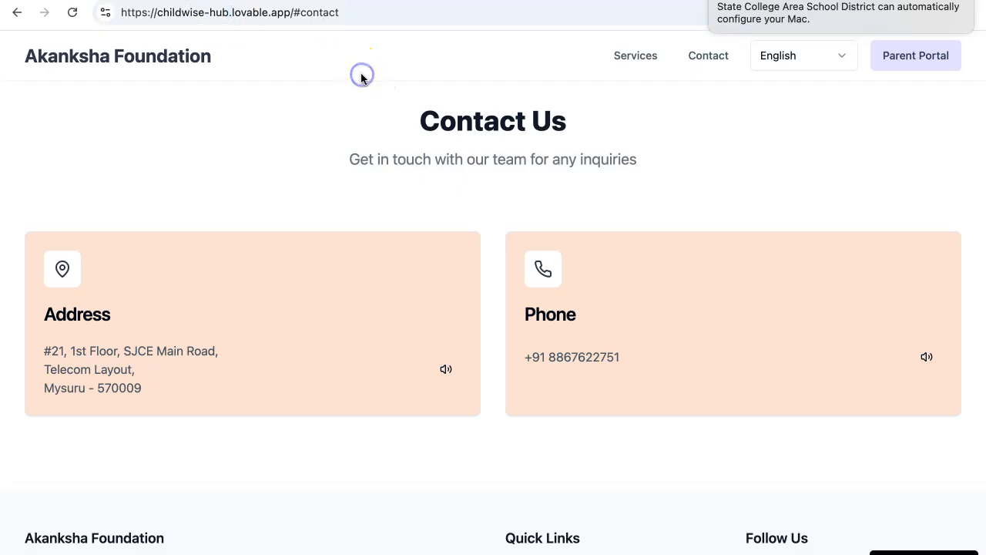
- Test the Services and Contact links on the published site and look through the page from hero section to footer
click(640, 58)
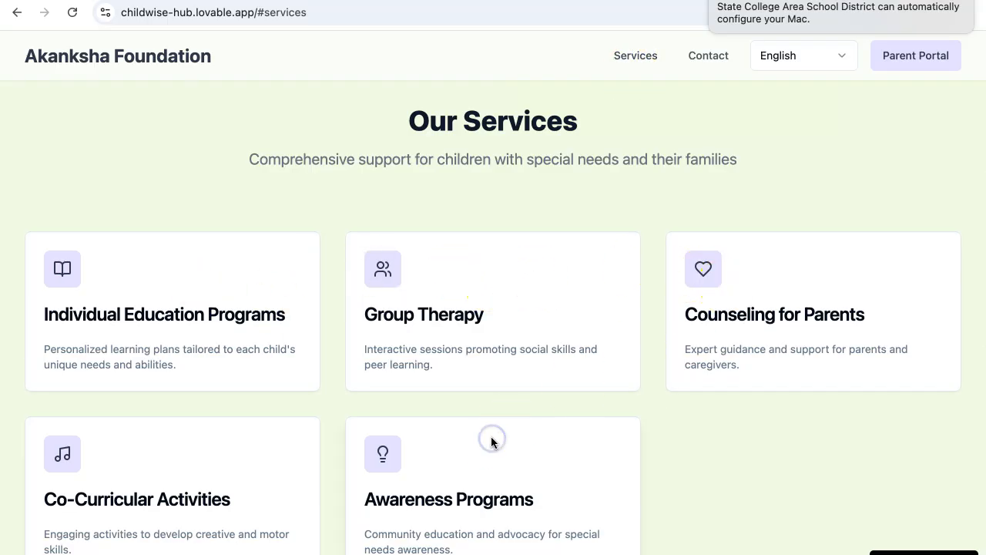
scroll(491, 436, down, 5)
scroll(491, 436, down, 6)
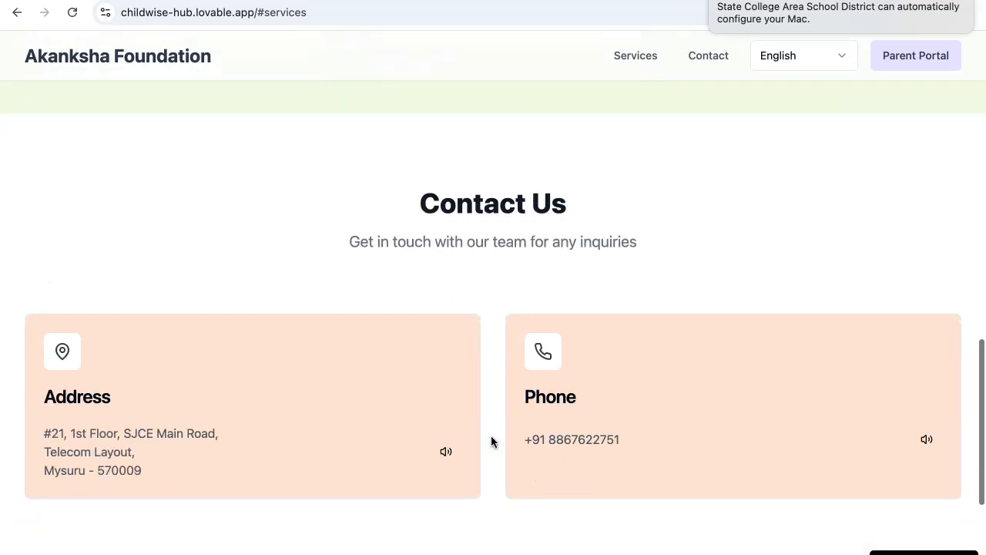
scroll(491, 442, down, 2)
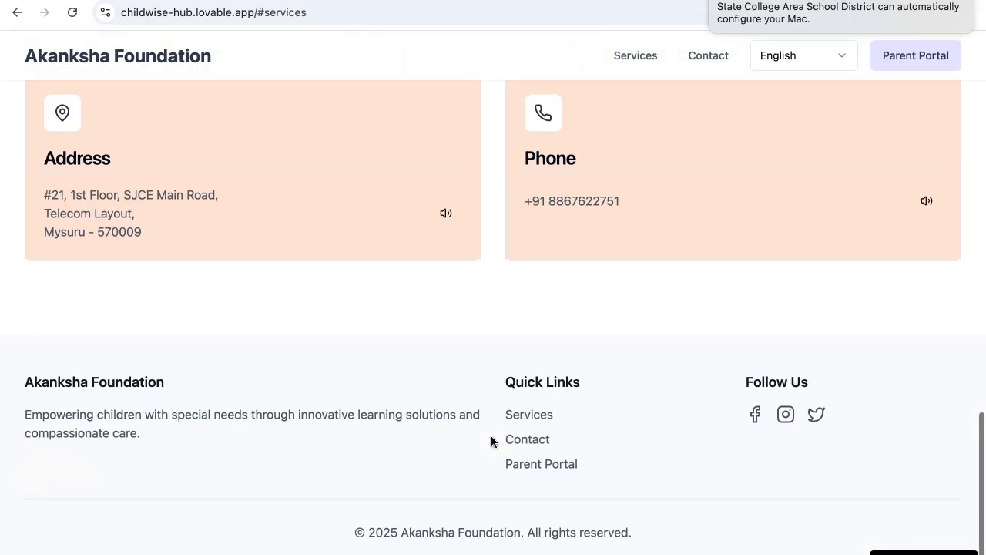
scroll(491, 435, up, 15)
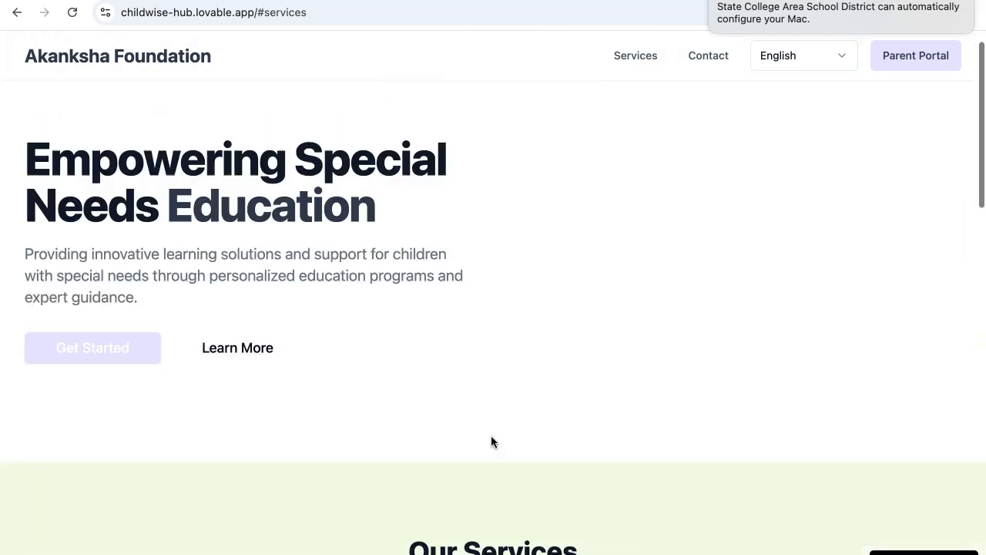
click(642, 56)
click(698, 60)
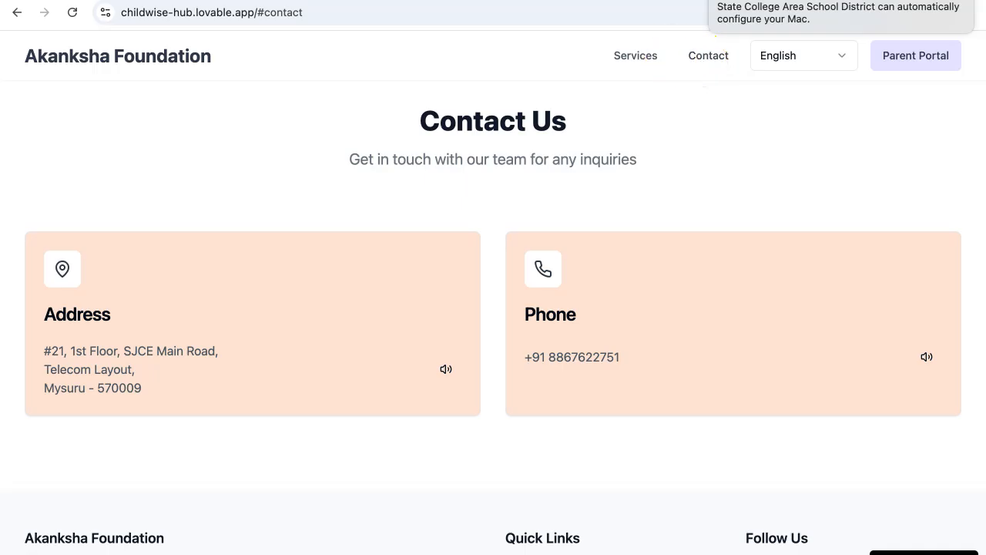
- Switch to Excalidraw and add the line "We successfully deployed a web app in minutes using Lovable :)" below the numbered list, after a blank line
click(696, 1)
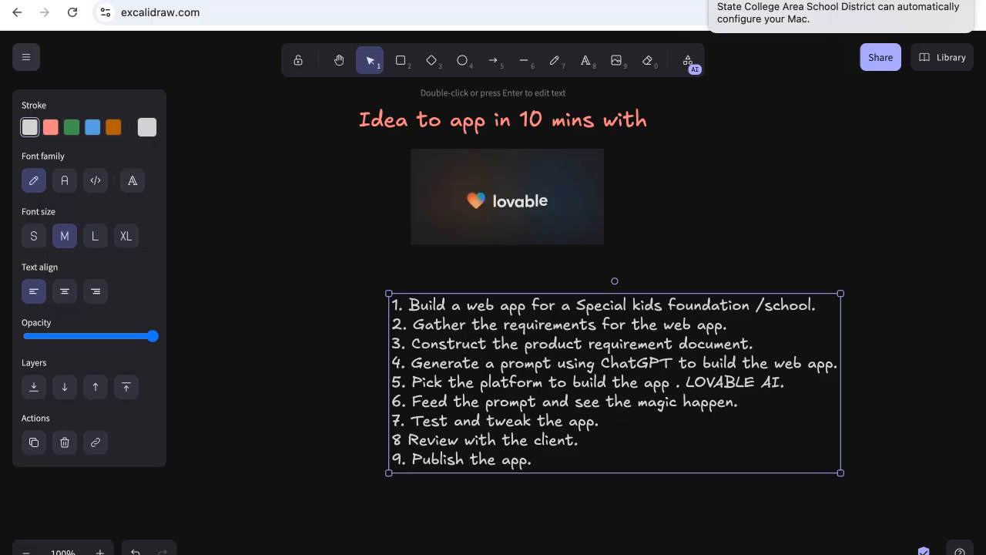
double_click(573, 465)
click(572, 466)
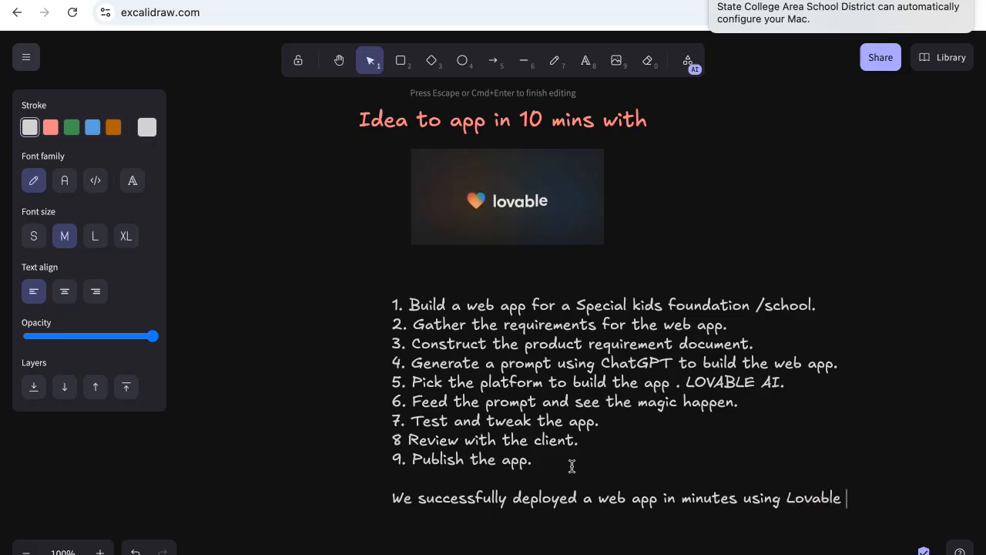
text(:))
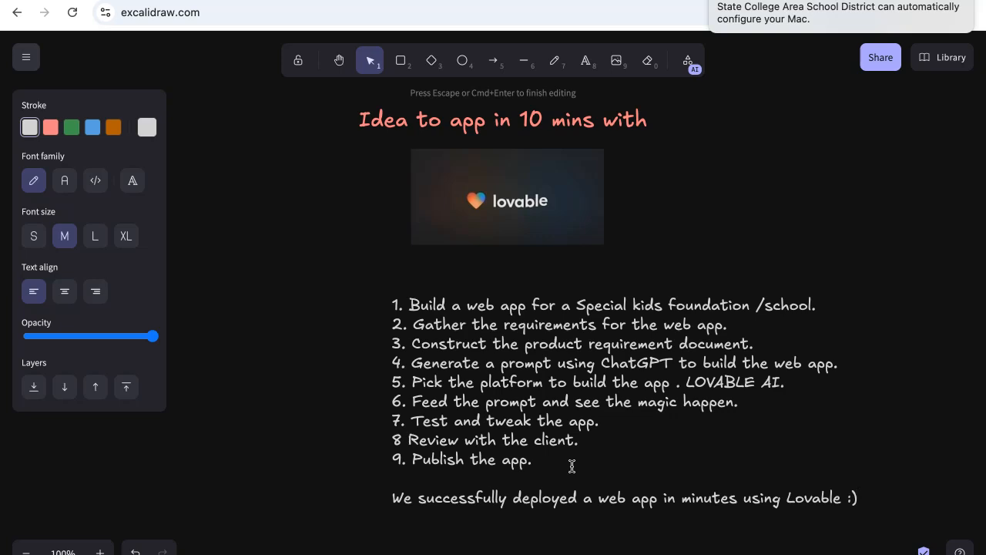